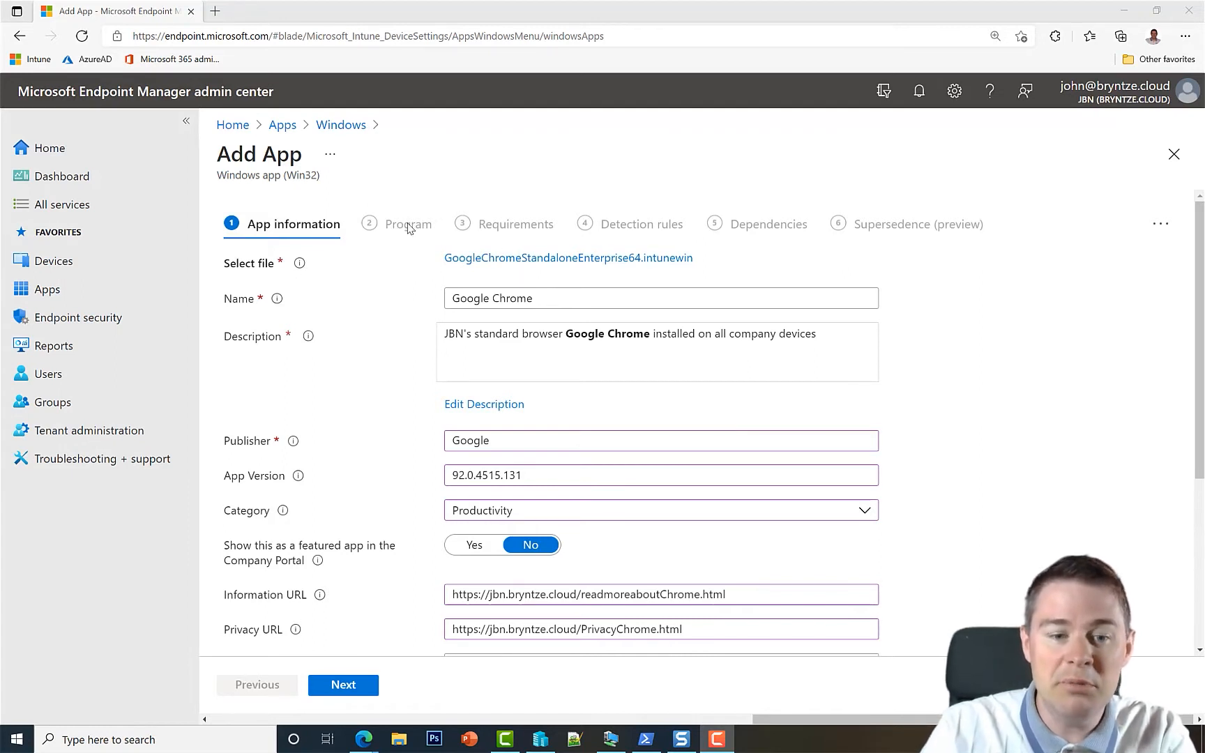
Advance the Google Chrome app from App information to the Program step.
{"action": "left_click", "coordinate": [359, 691]}
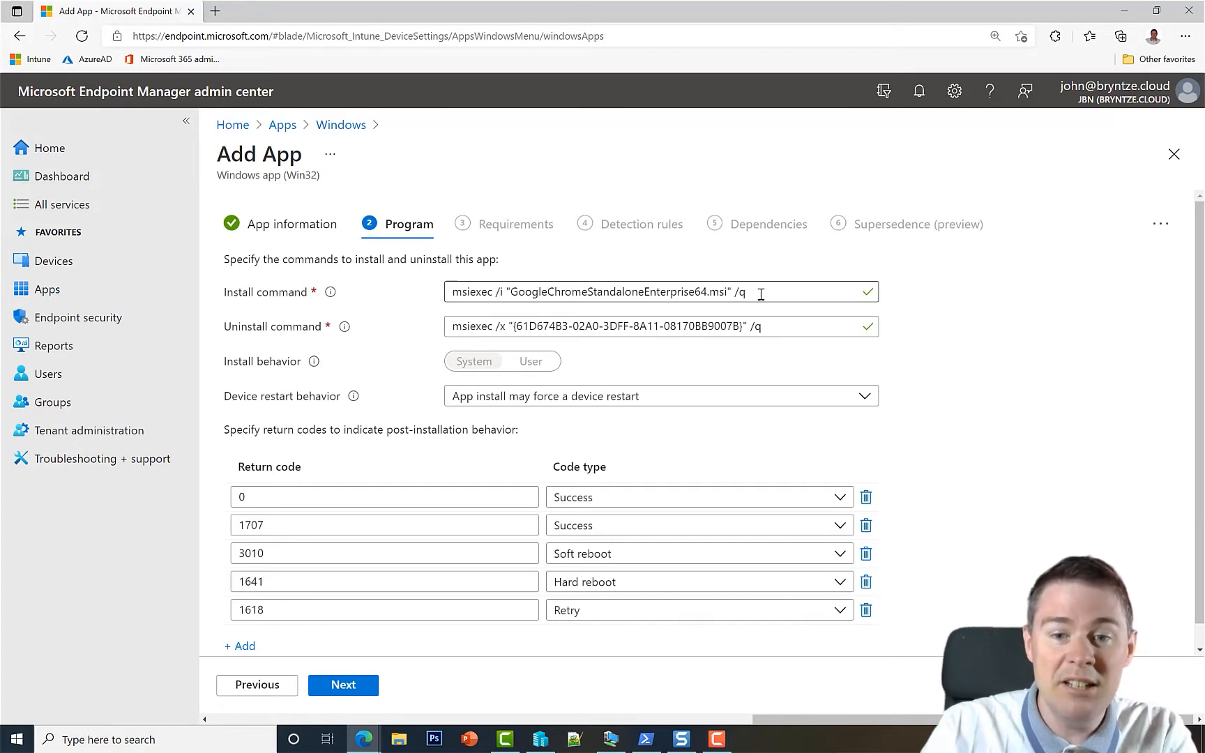
Delete the old msiexec install and uninstall commands so both fields are empty.
{"action": "left_click_drag", "start_coordinate": [754, 294], "coordinate": [447, 298]}
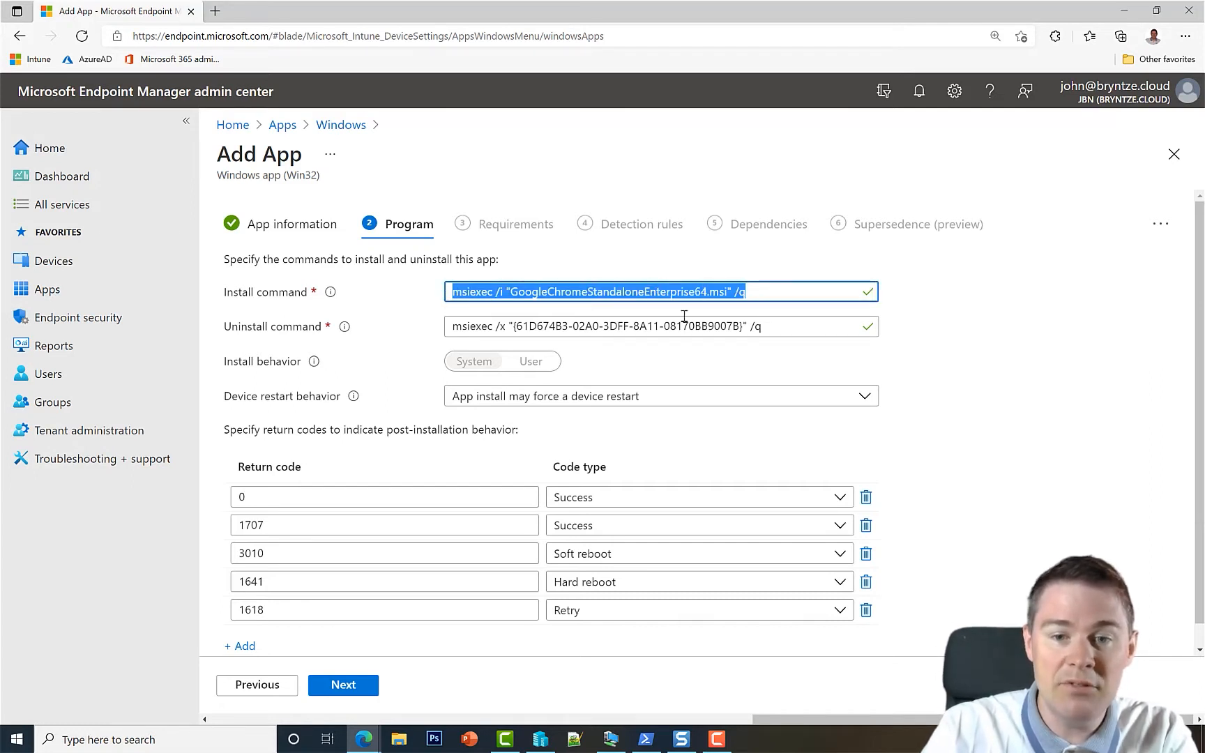
{"action": "left_click_drag", "start_coordinate": [778, 328], "coordinate": [440, 337]}
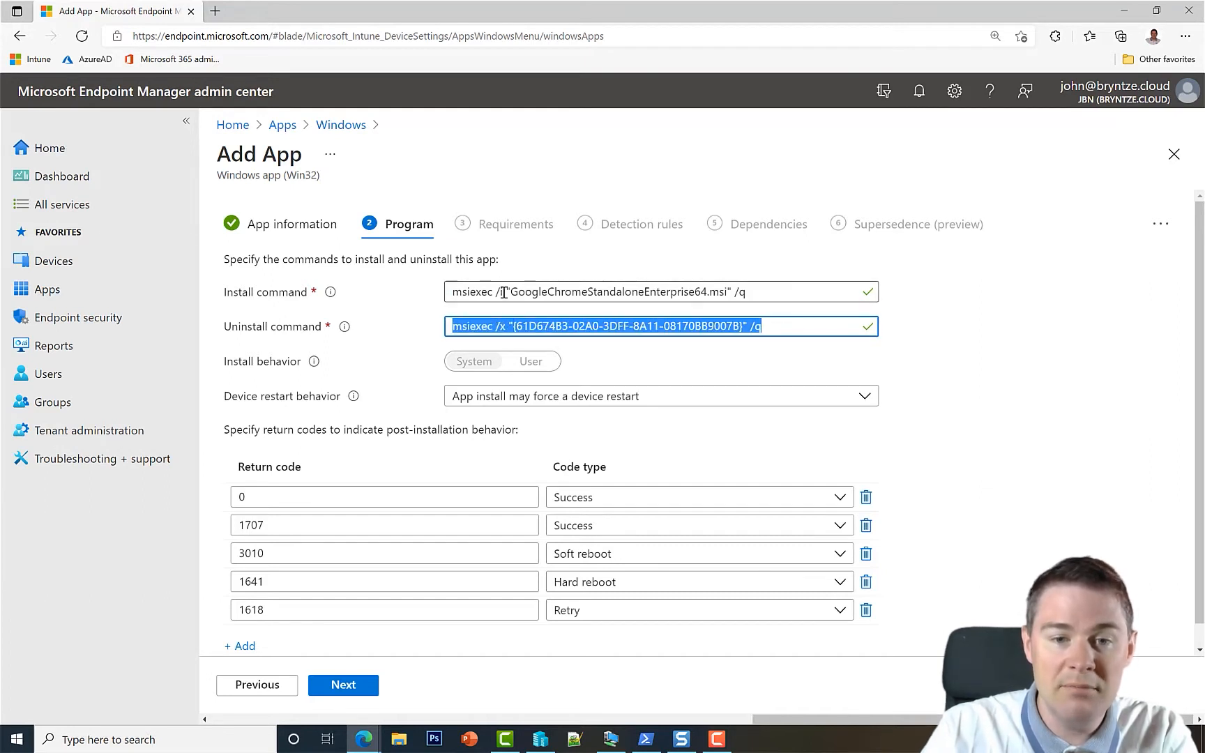
{"action": "left_click_drag", "start_coordinate": [765, 291], "coordinate": [425, 293]}
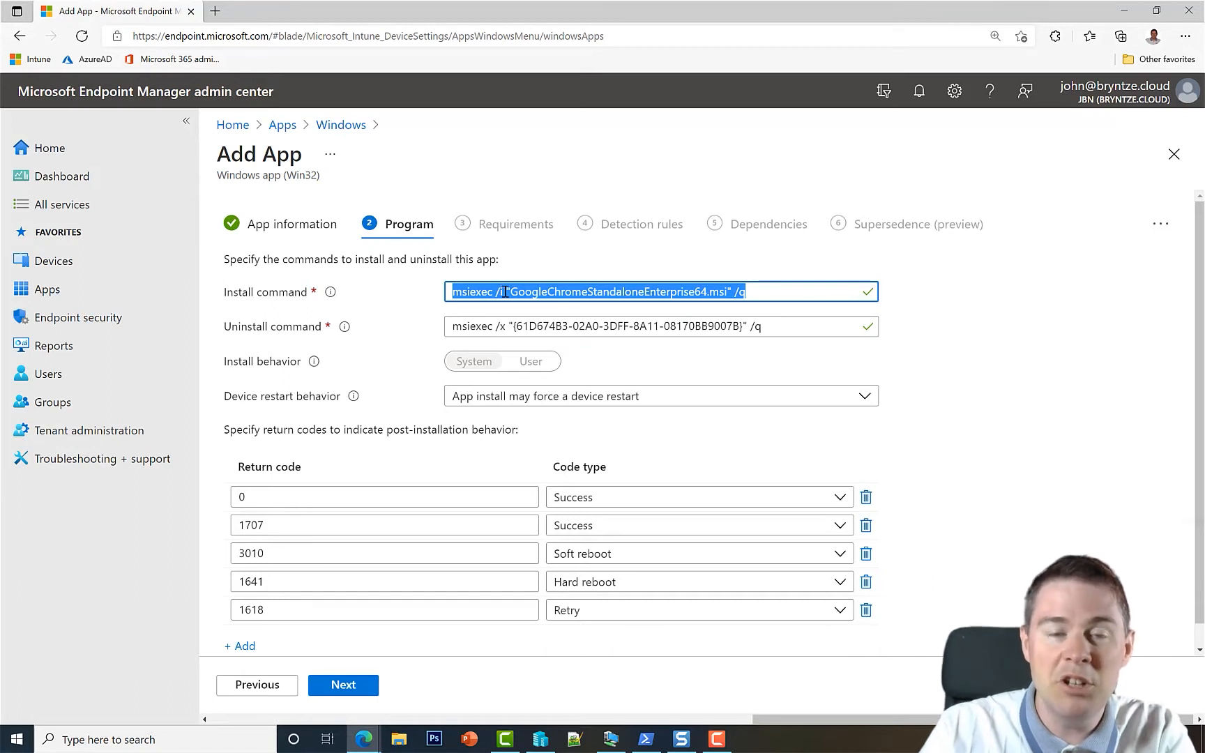
{"action": "key", "text": "Delete"}
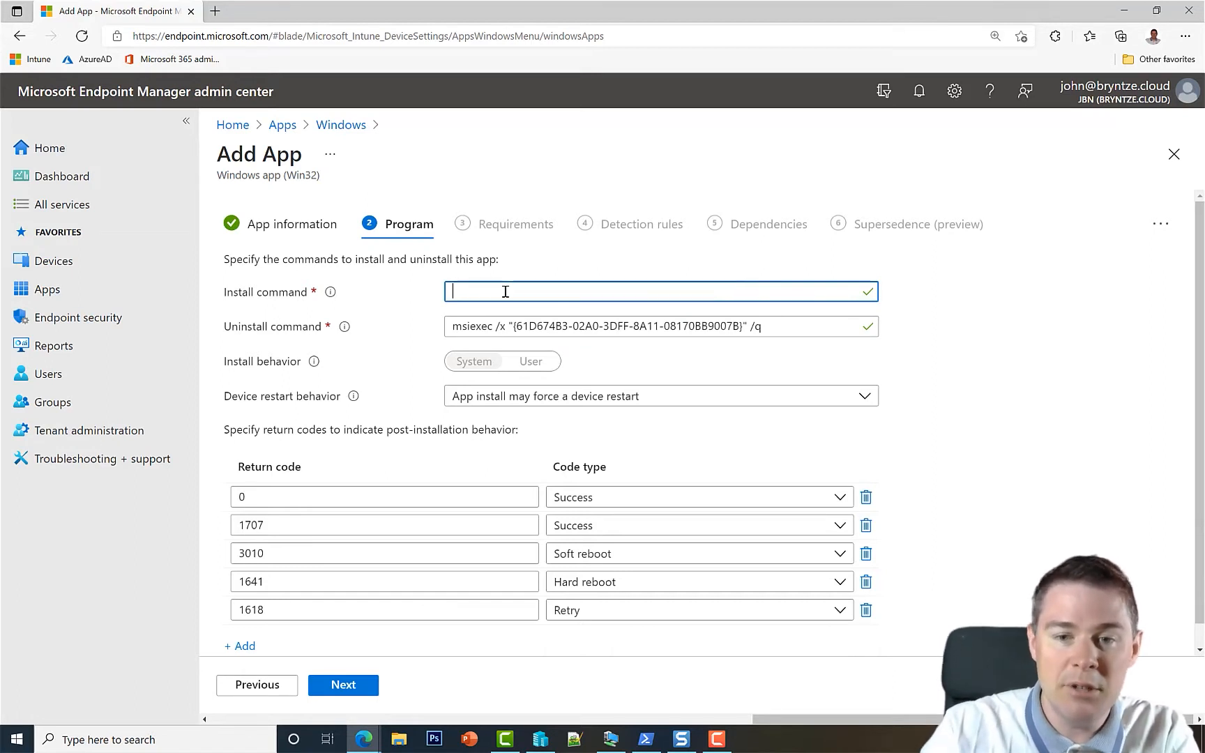
{"action": "left_click_drag", "start_coordinate": [776, 344], "coordinate": [390, 342]}
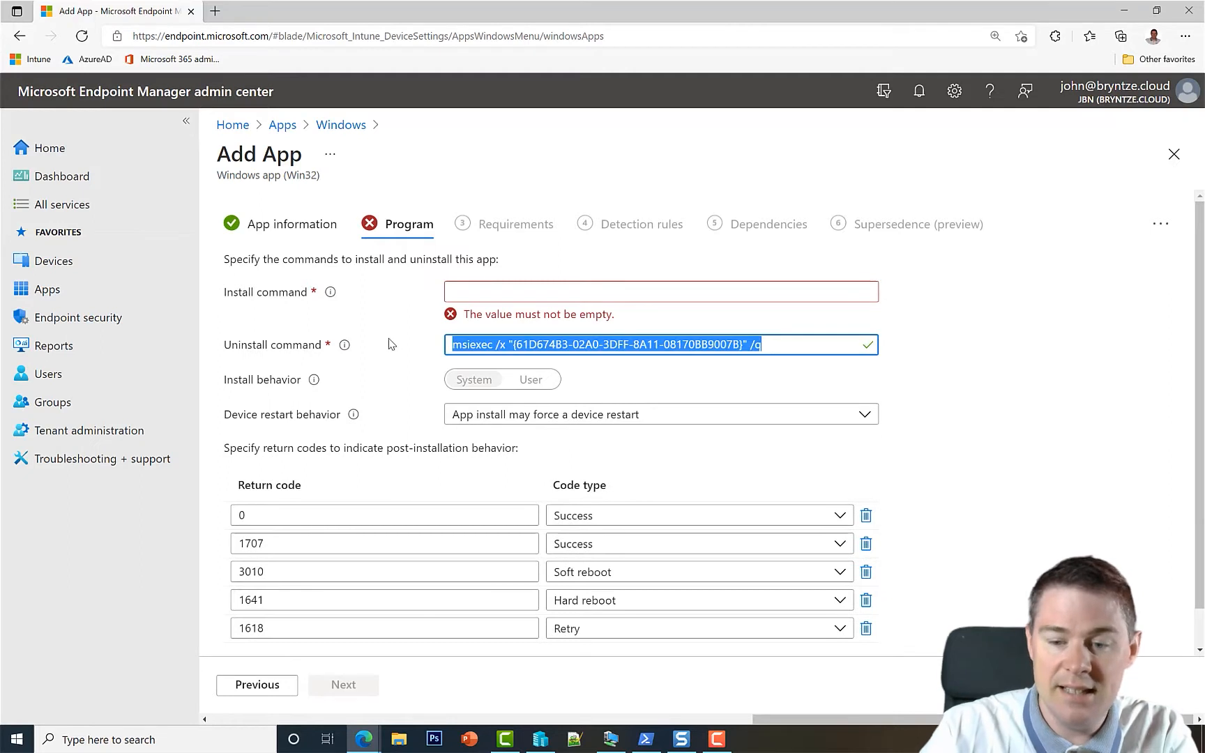
{"action": "key", "text": "Delete"}
Start the install command with 'powershell.exe -executionpolicy ByPass -file .\'.
{"action": "left_click", "coordinate": [479, 288]}
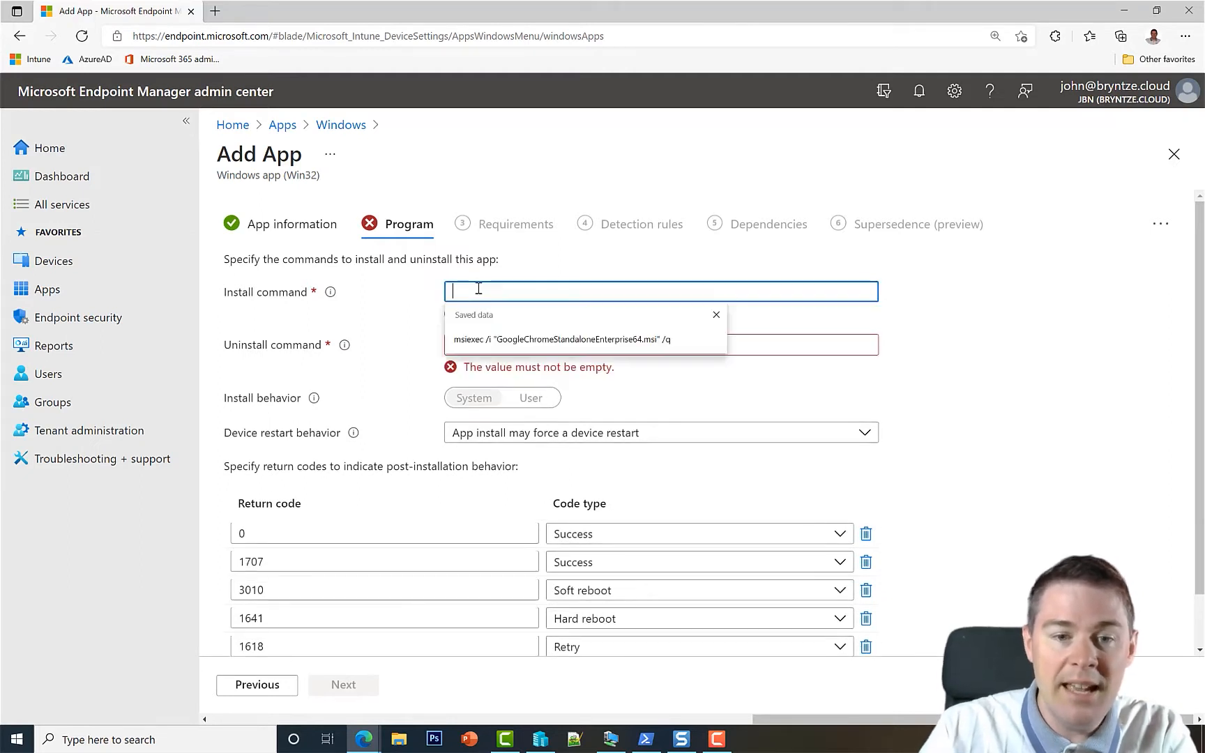
{"action": "type", "text": "po"}
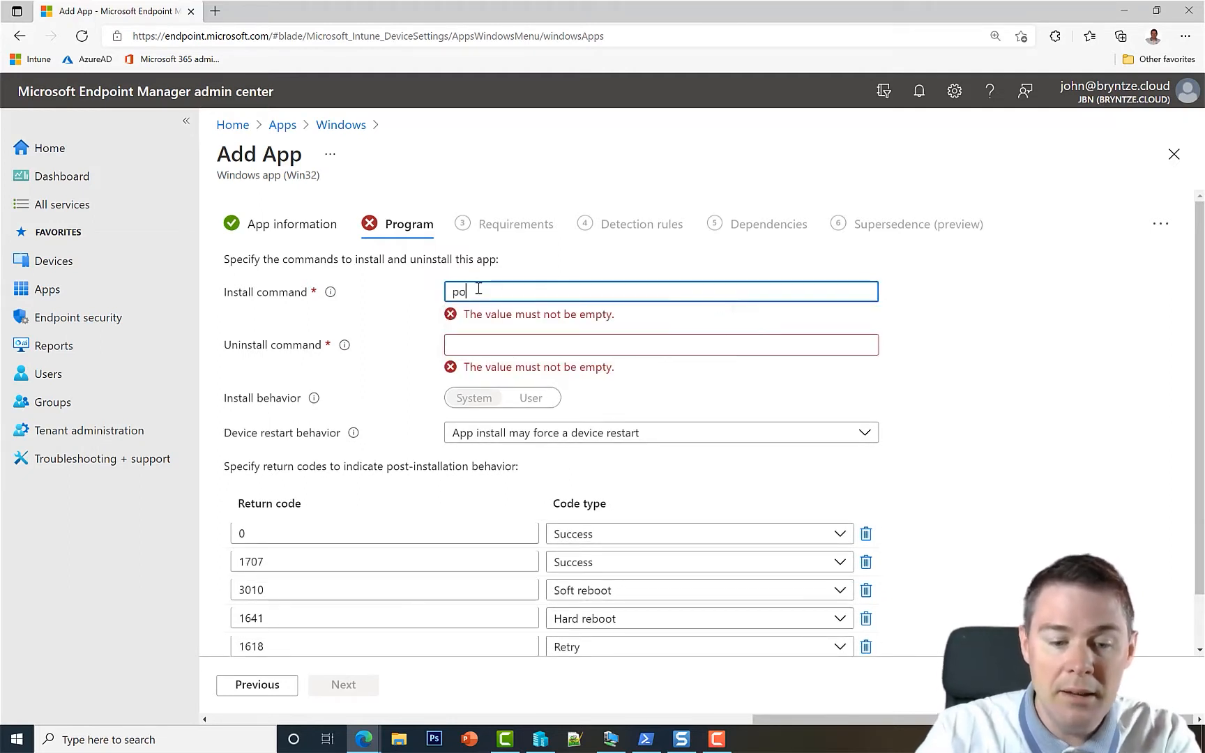
{"action": "type", "text": "wershel"}
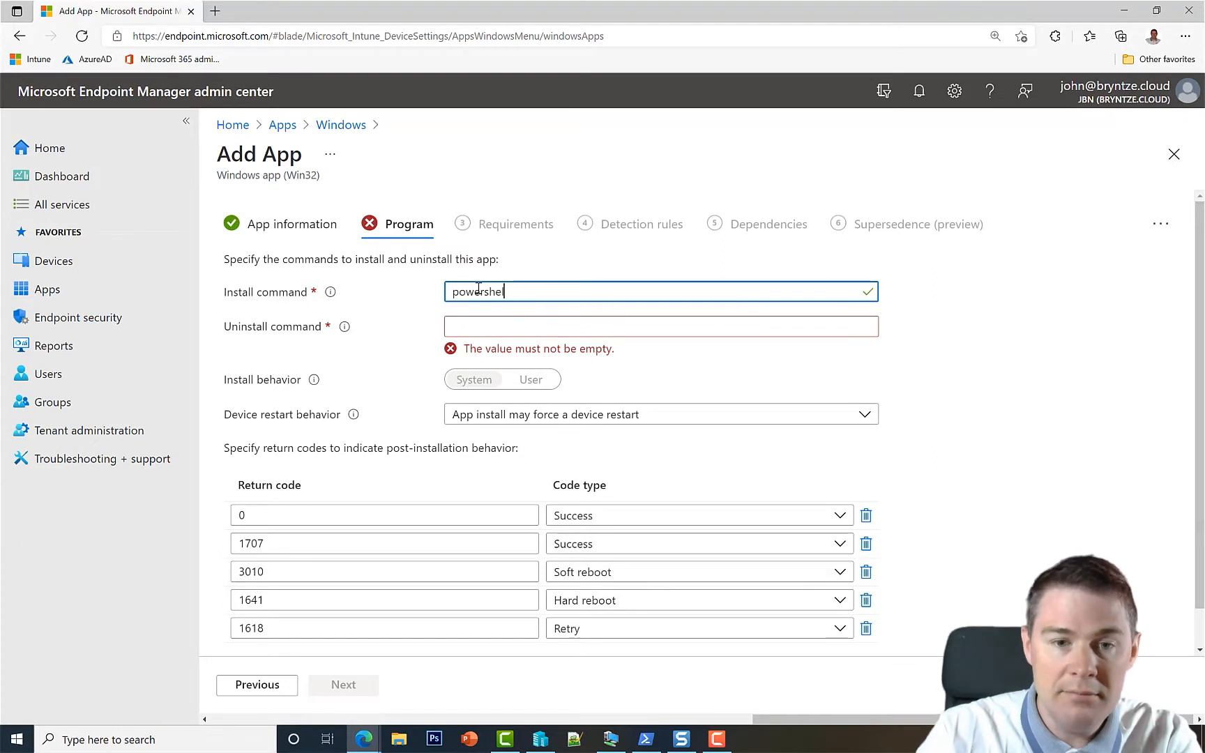
{"action": "type", "text": "l.exe "}
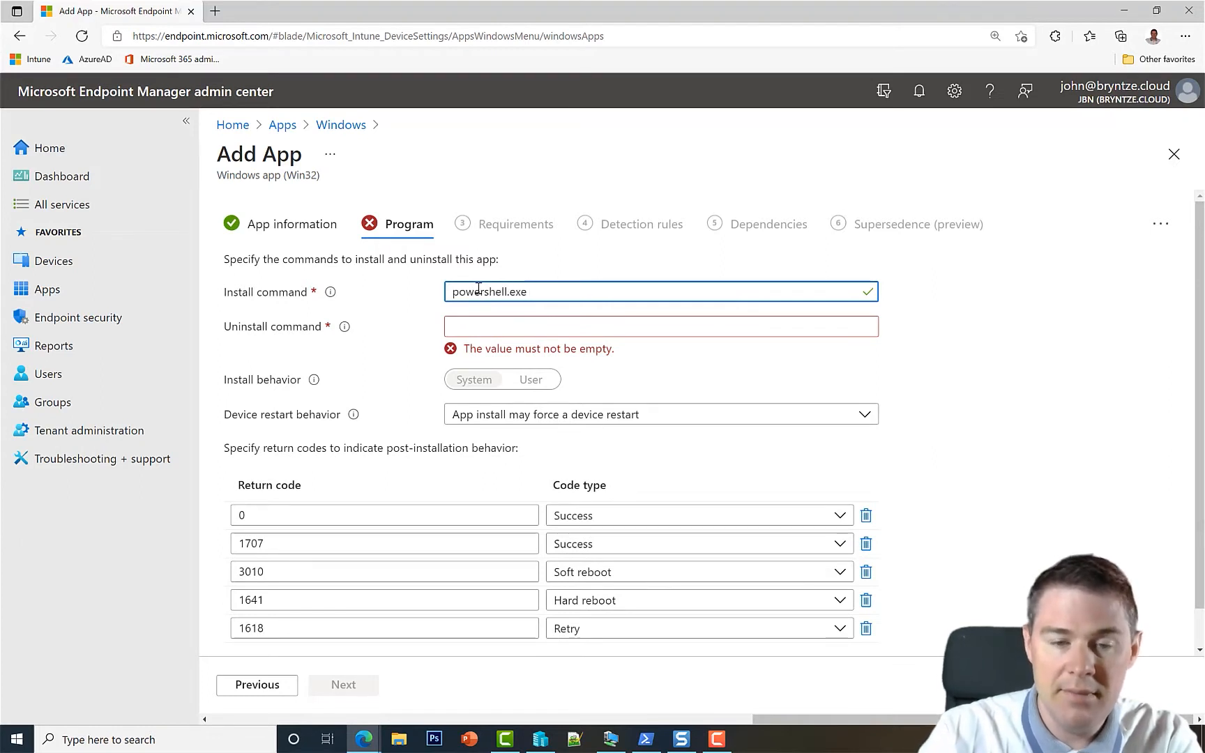
{"action": "type", "text": "-executionpolicy"}
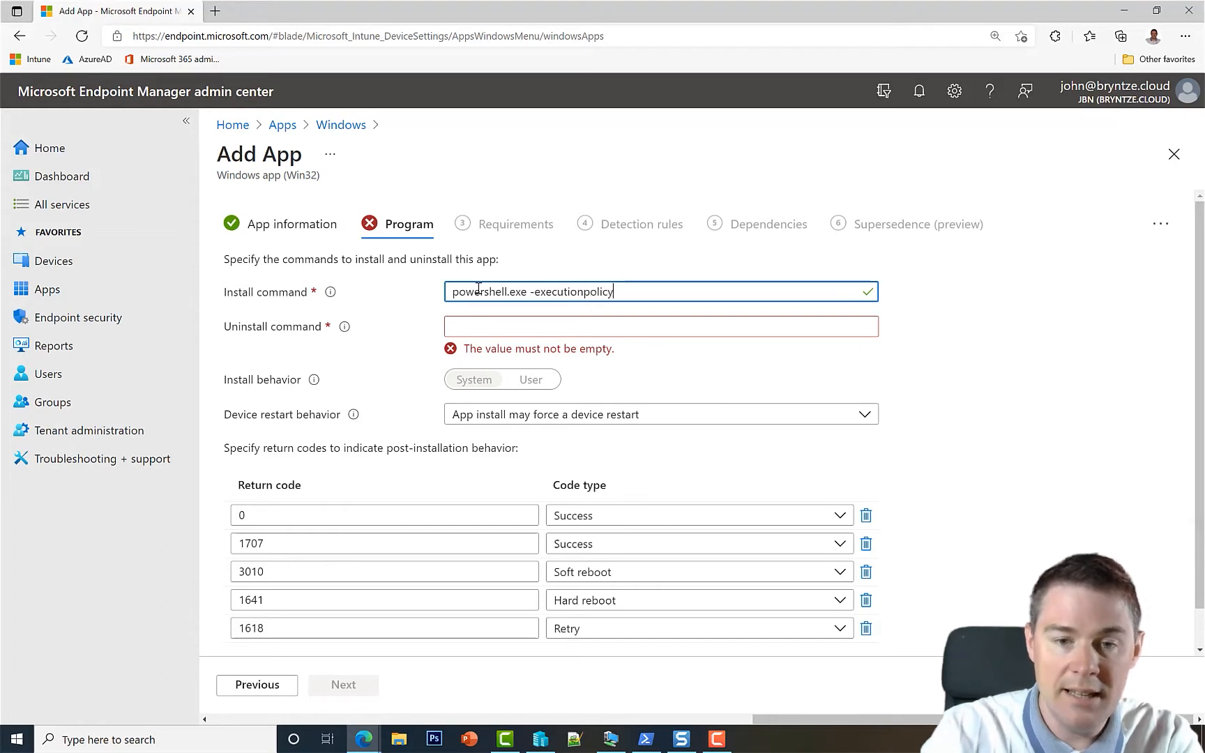
{"action": "type", "text": " B"}
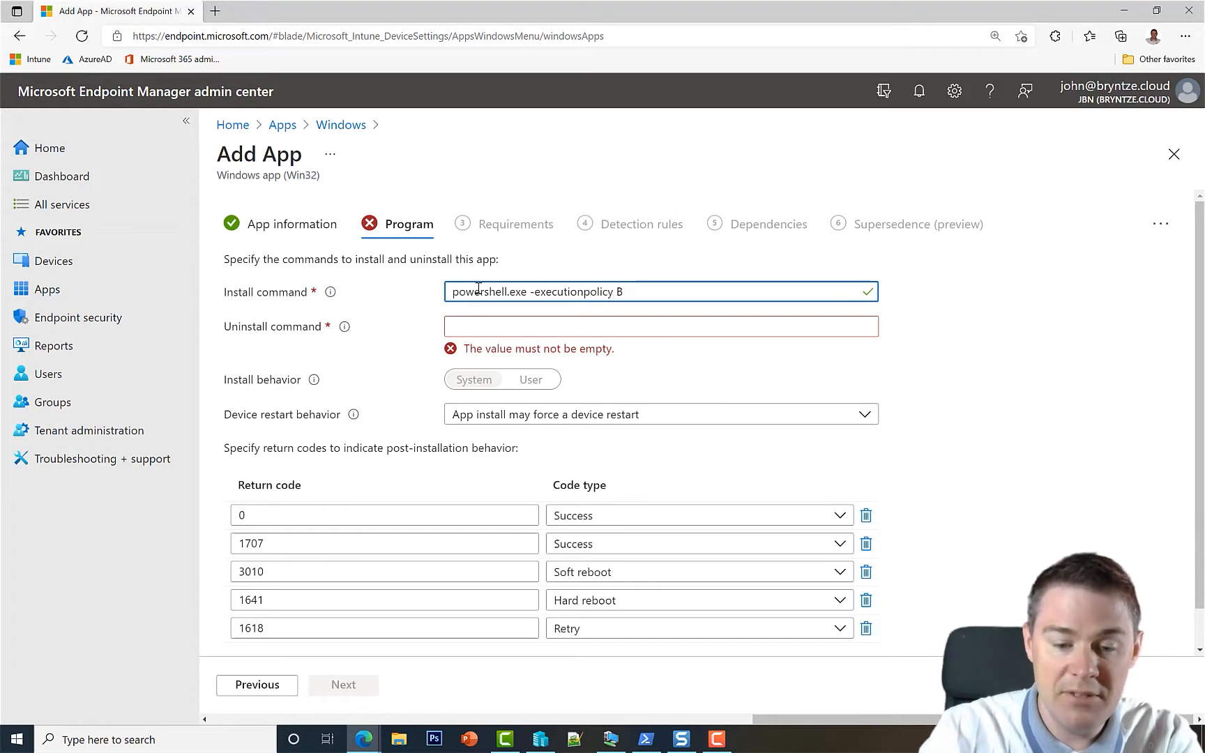
{"action": "type", "text": "yPass -file .\\"}
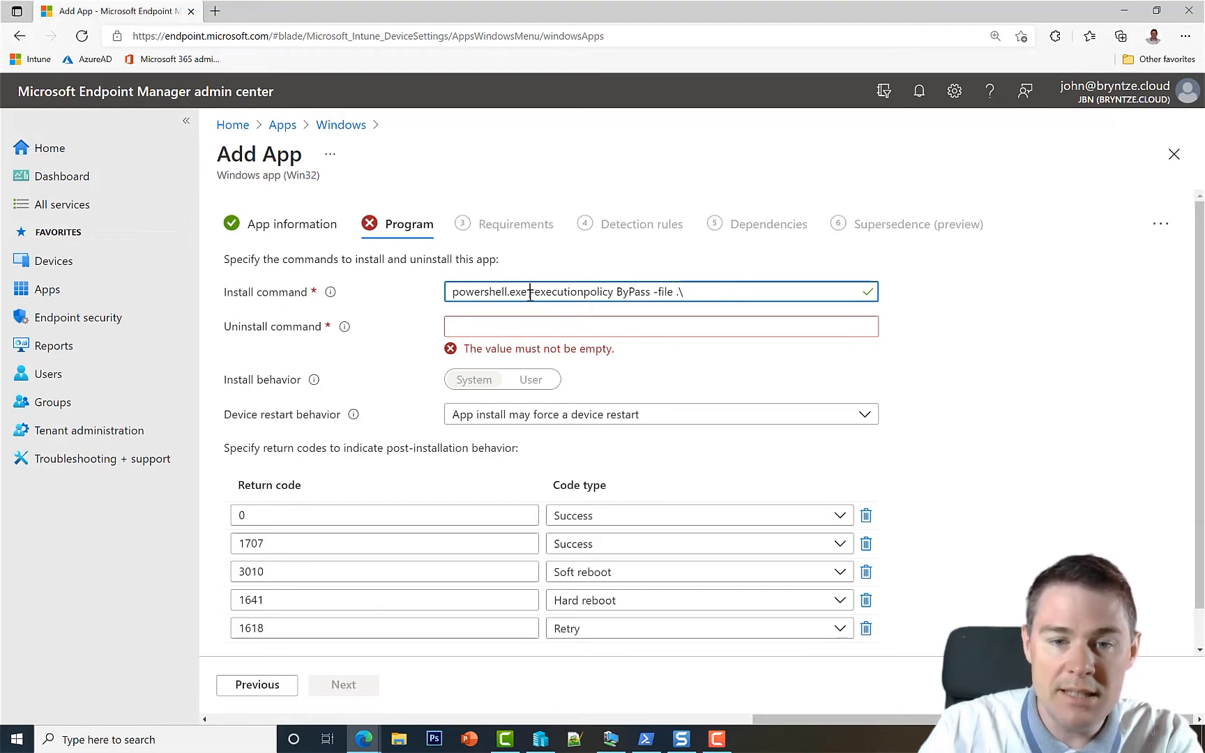
{"action": "left_click_drag", "start_coordinate": [530, 291], "coordinate": [599, 292]}
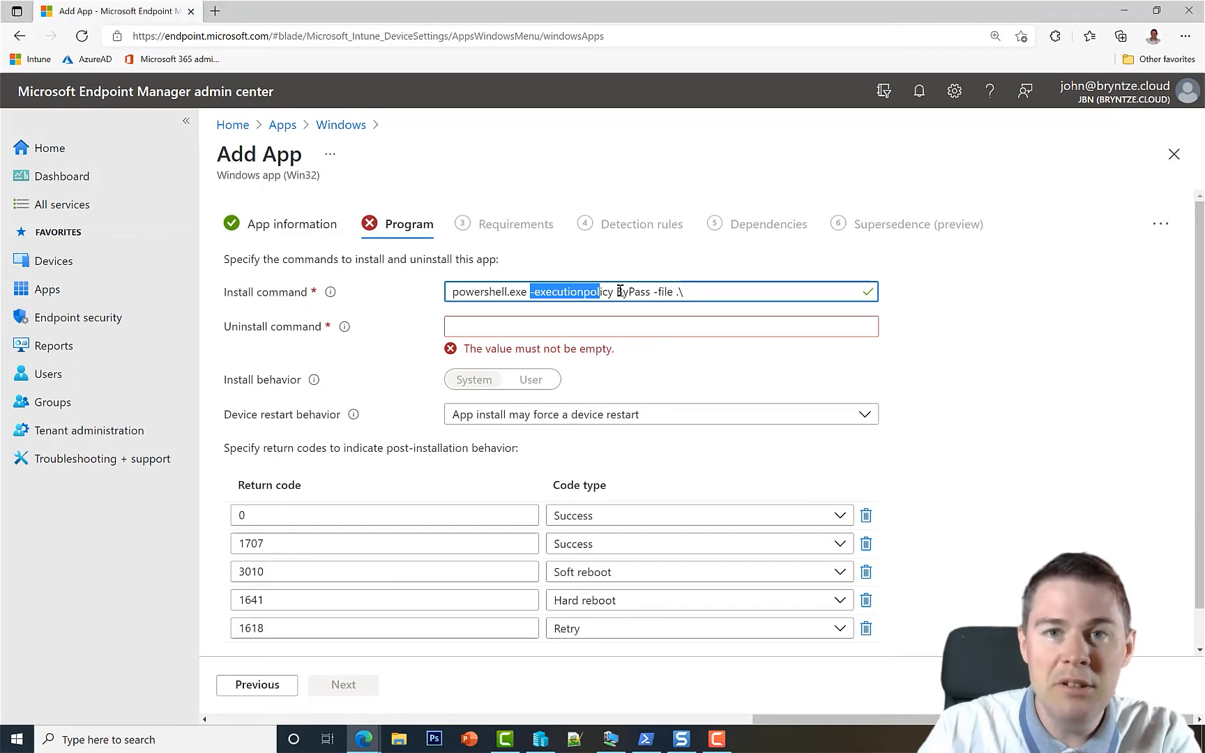
{"action": "left_click_drag", "start_coordinate": [615, 291], "coordinate": [659, 293]}
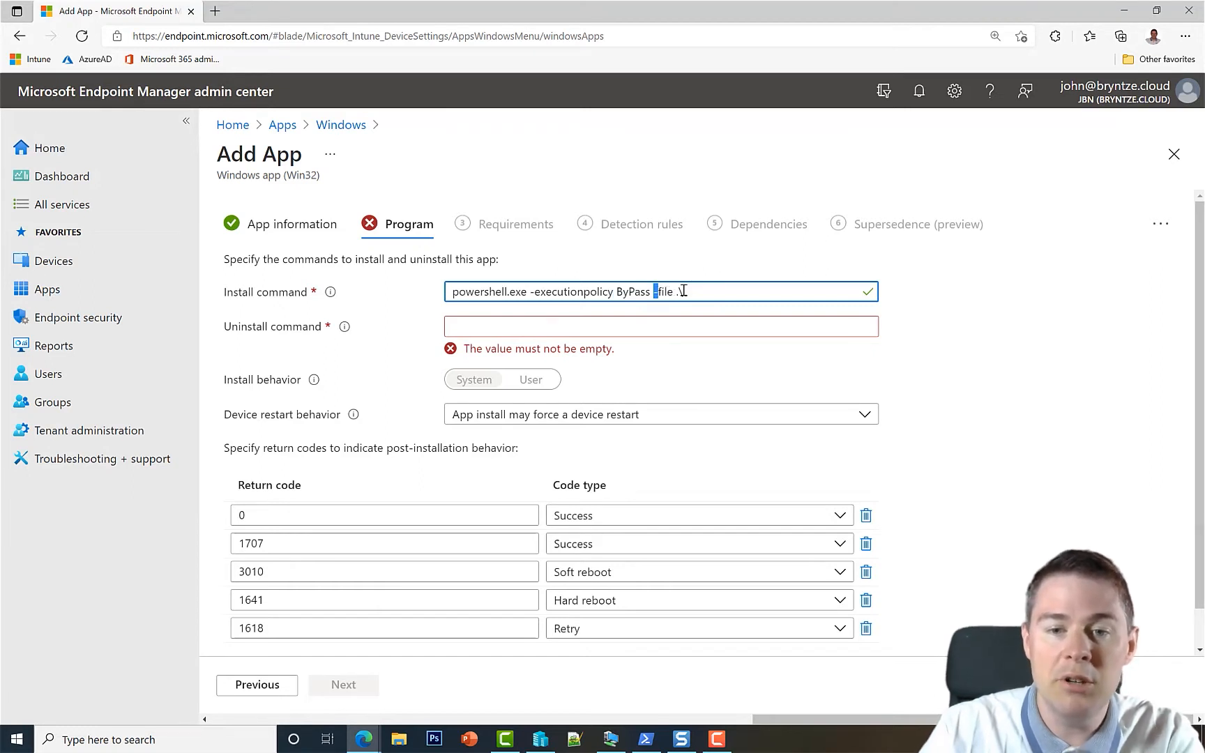
{"action": "left_click", "coordinate": [683, 291]}
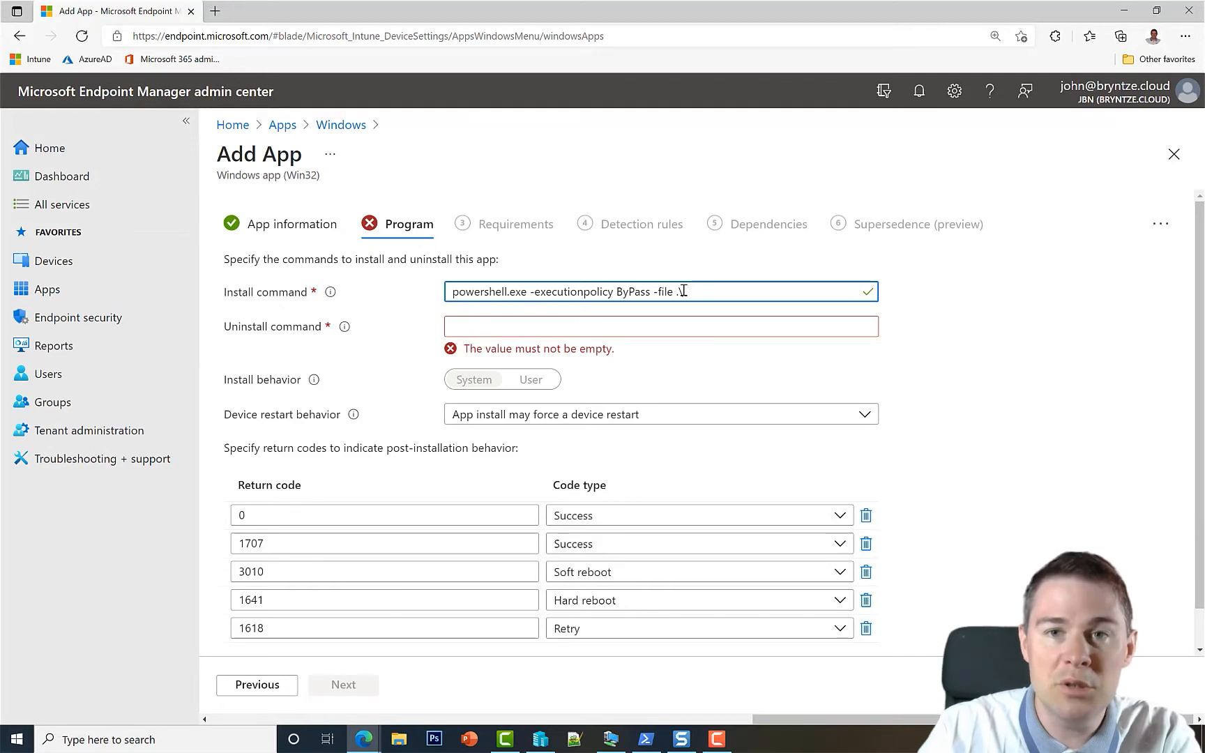
{"action": "left_click", "coordinate": [399, 741]}
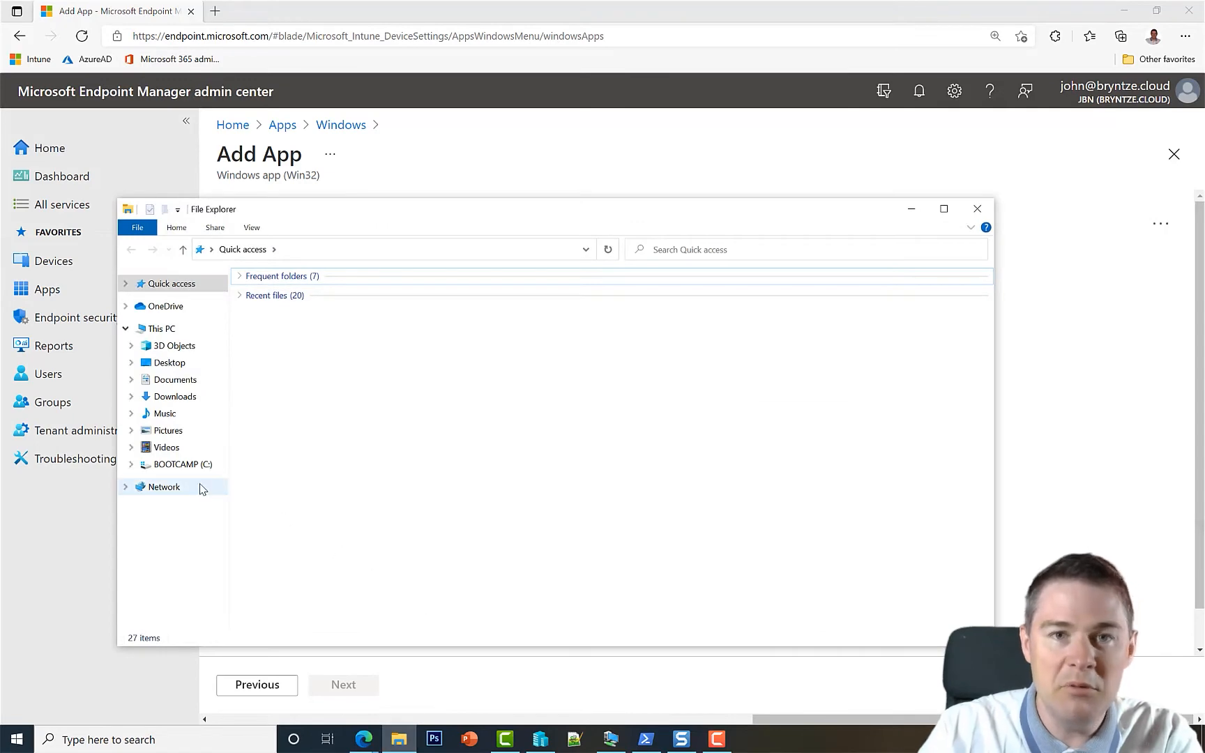
Browse to C:\_Intune\GoogleChrome92.0.4515.131x64\Source in File Explorer.
{"action": "left_click", "coordinate": [196, 467]}
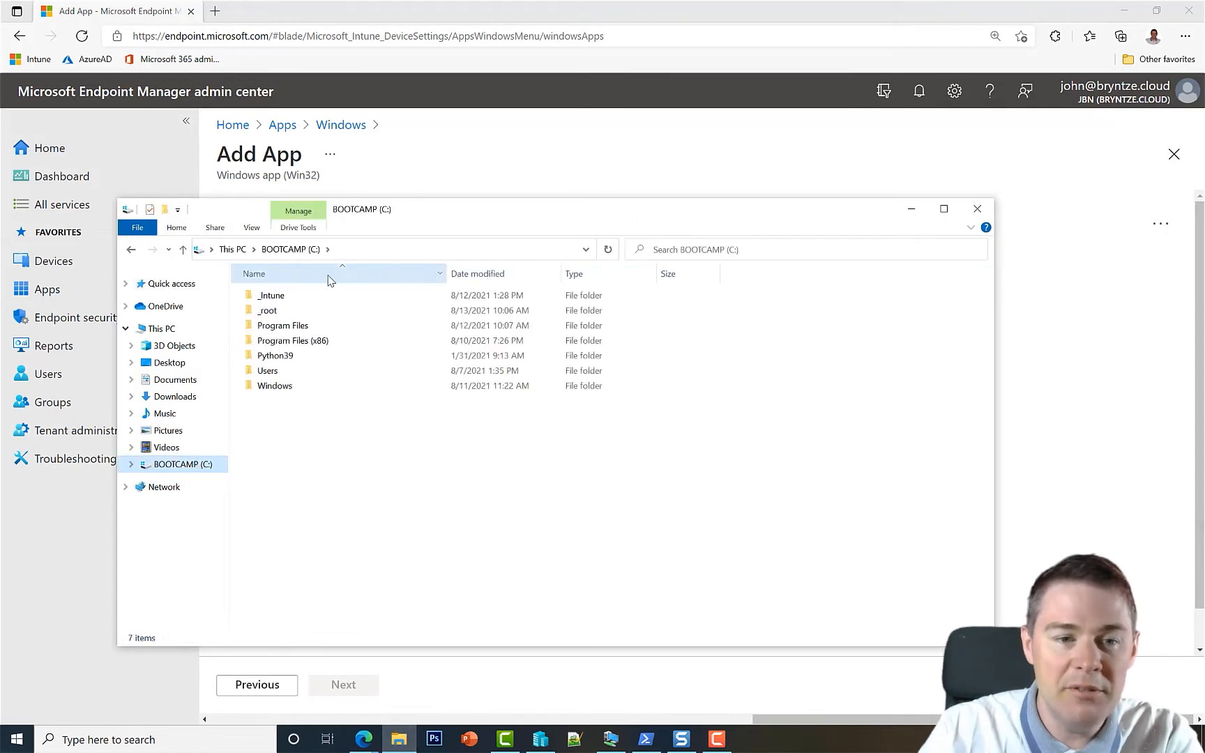
{"action": "double_click", "coordinate": [272, 299]}
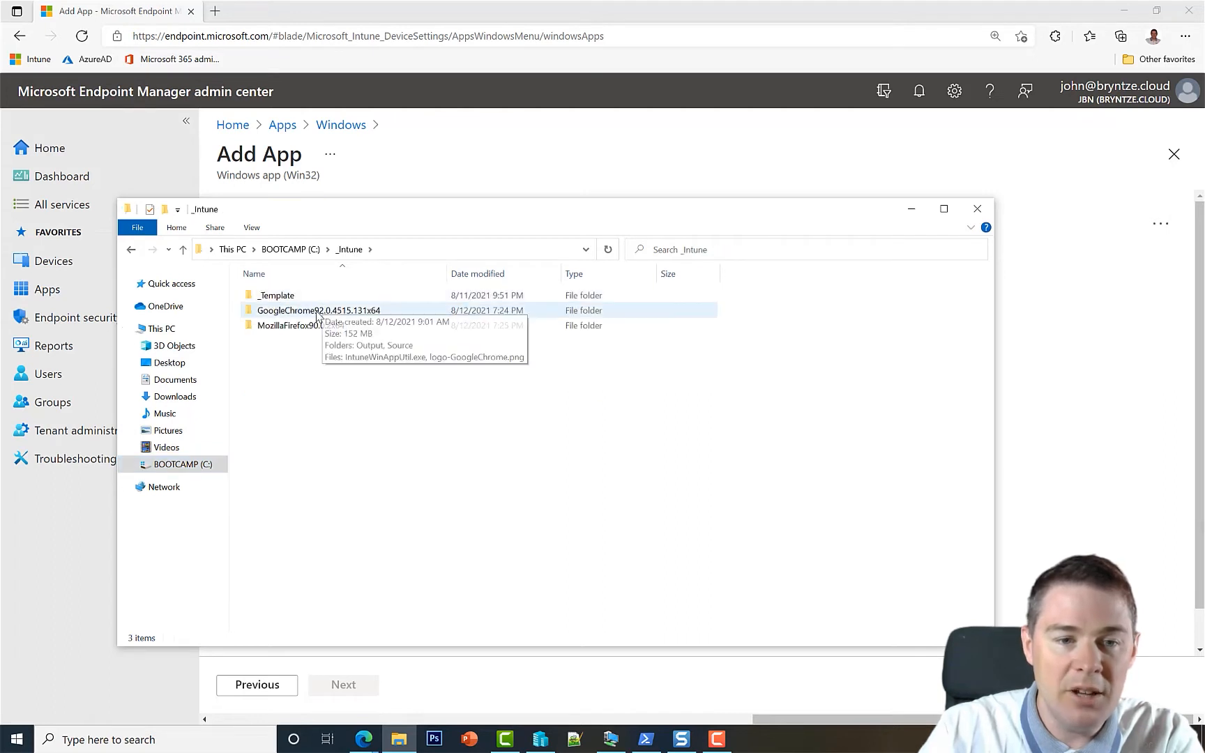
{"action": "double_click", "coordinate": [311, 314]}
{"action": "double_click", "coordinate": [277, 312]}
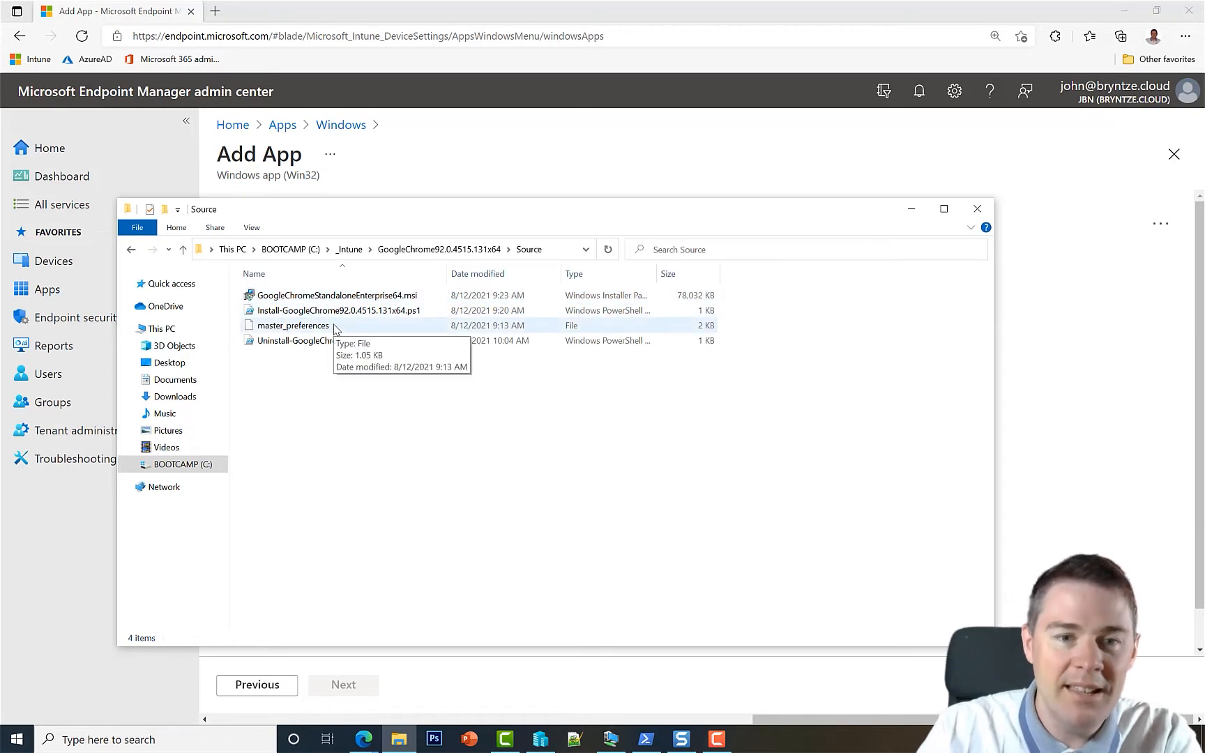
Copy the full file name Install-GoogleChrome92.0.4515.131x64.ps1 via Rename, leaving it unchanged.
{"action": "left_click", "coordinate": [331, 315]}
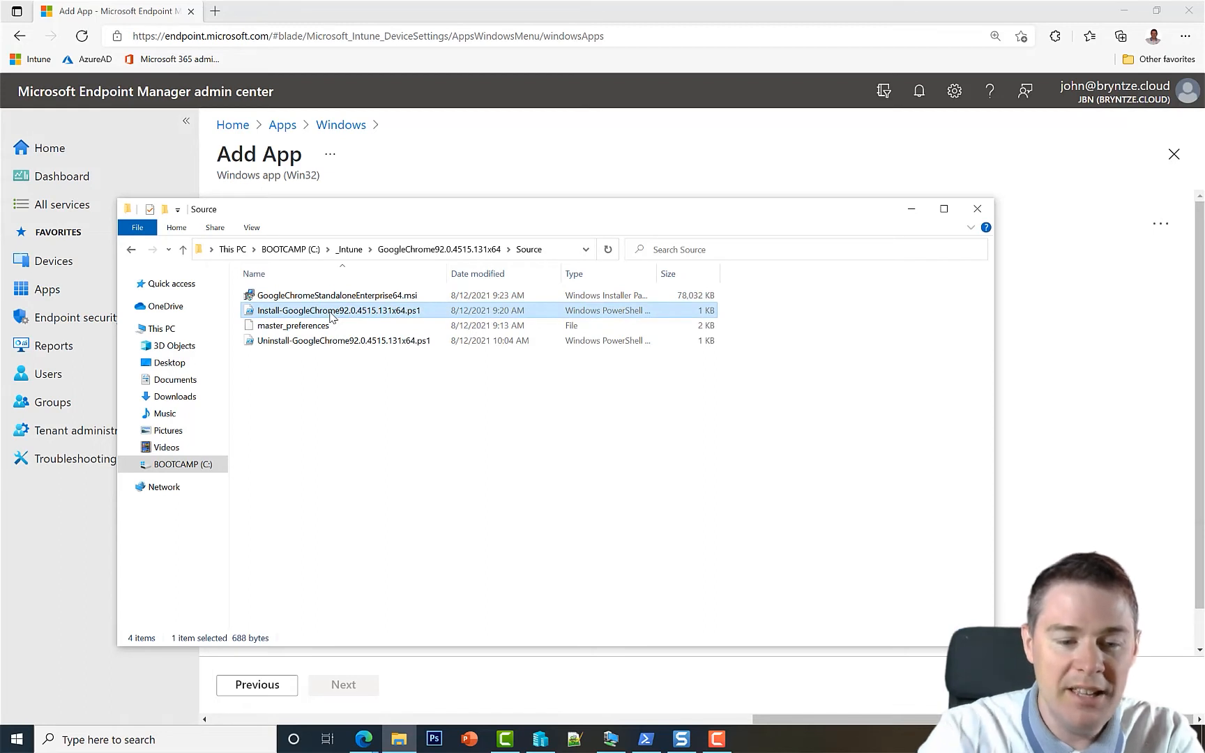
{"action": "right_click", "coordinate": [332, 315]}
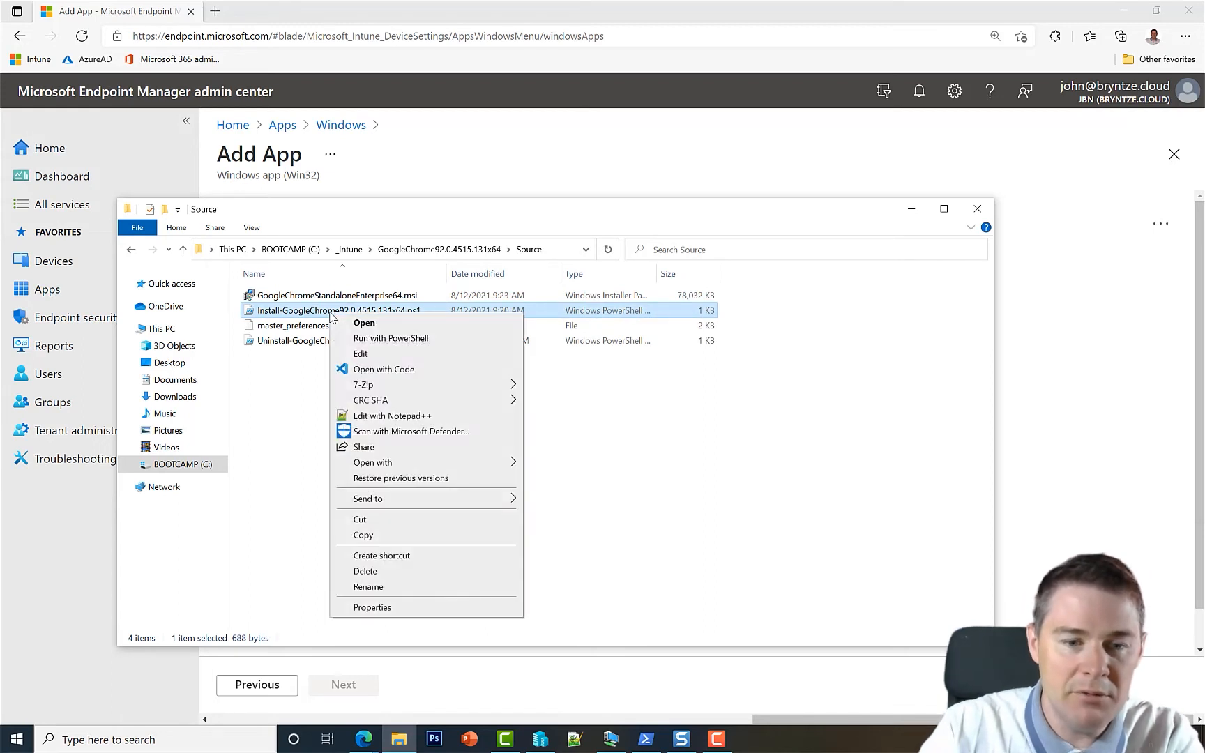
{"action": "left_click", "coordinate": [377, 590]}
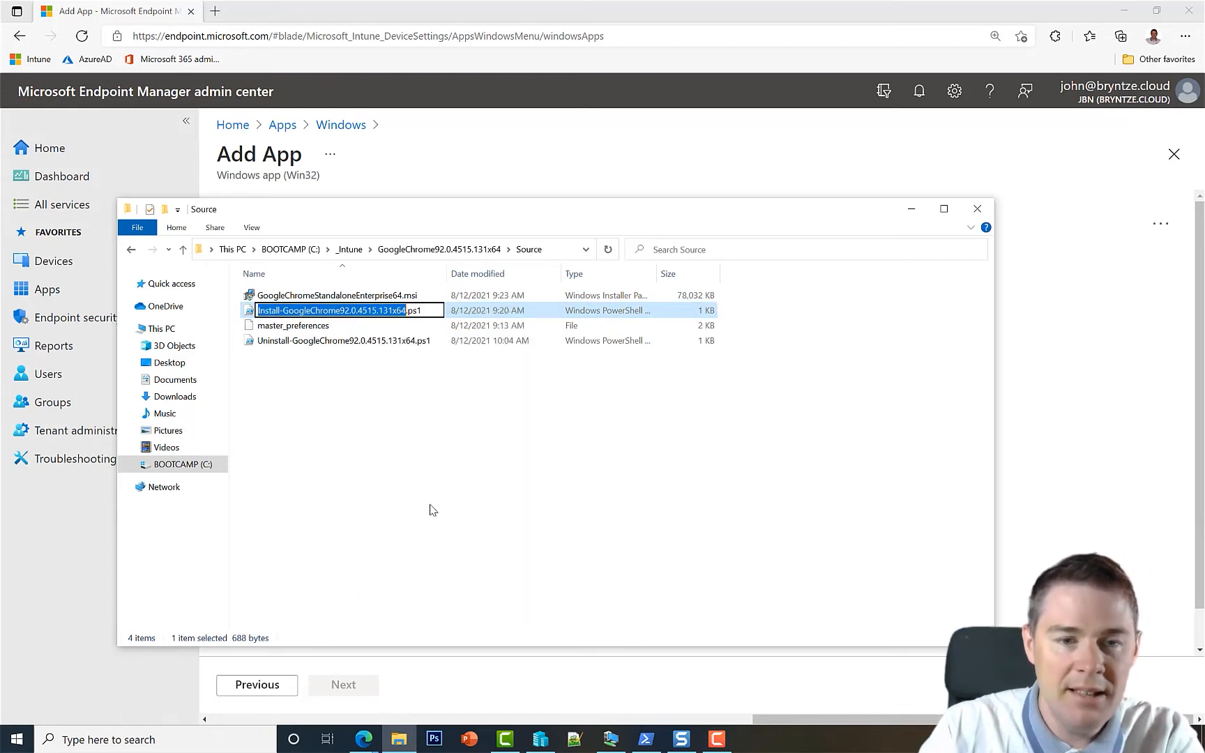
{"action": "left_click_drag", "start_coordinate": [425, 310], "coordinate": [255, 320]}
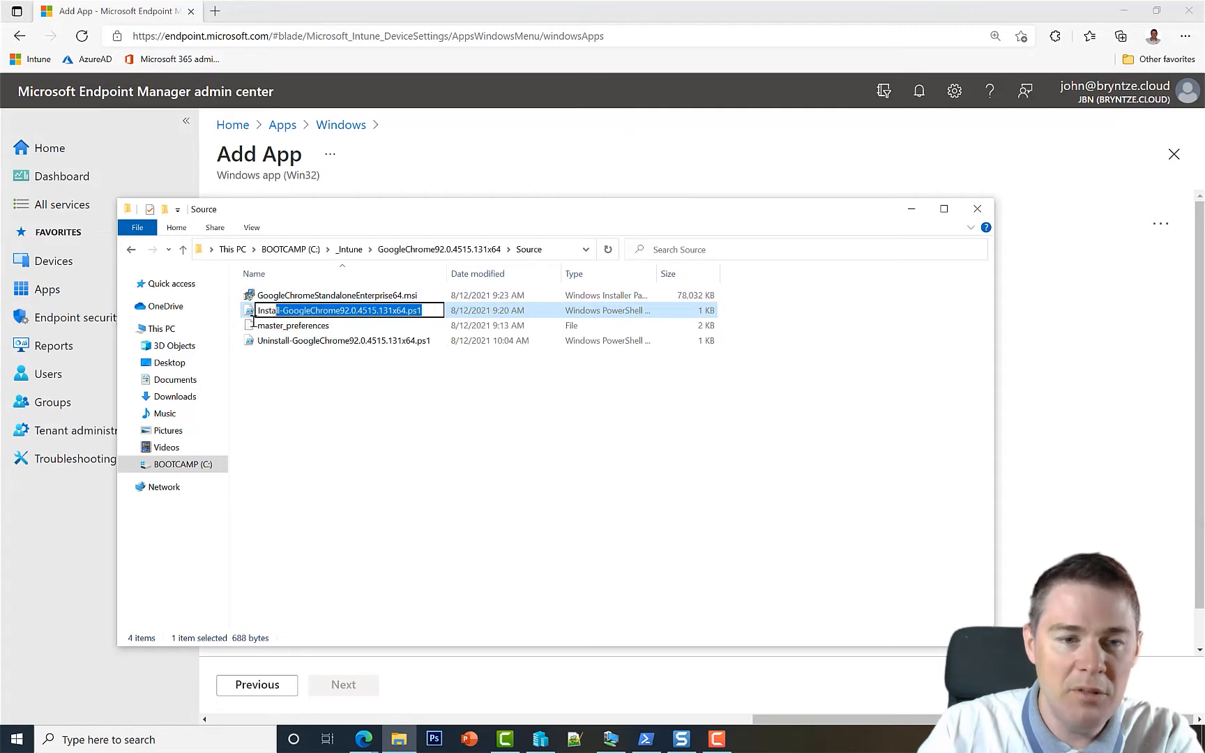
{"action": "key", "text": "ctrl+c"}
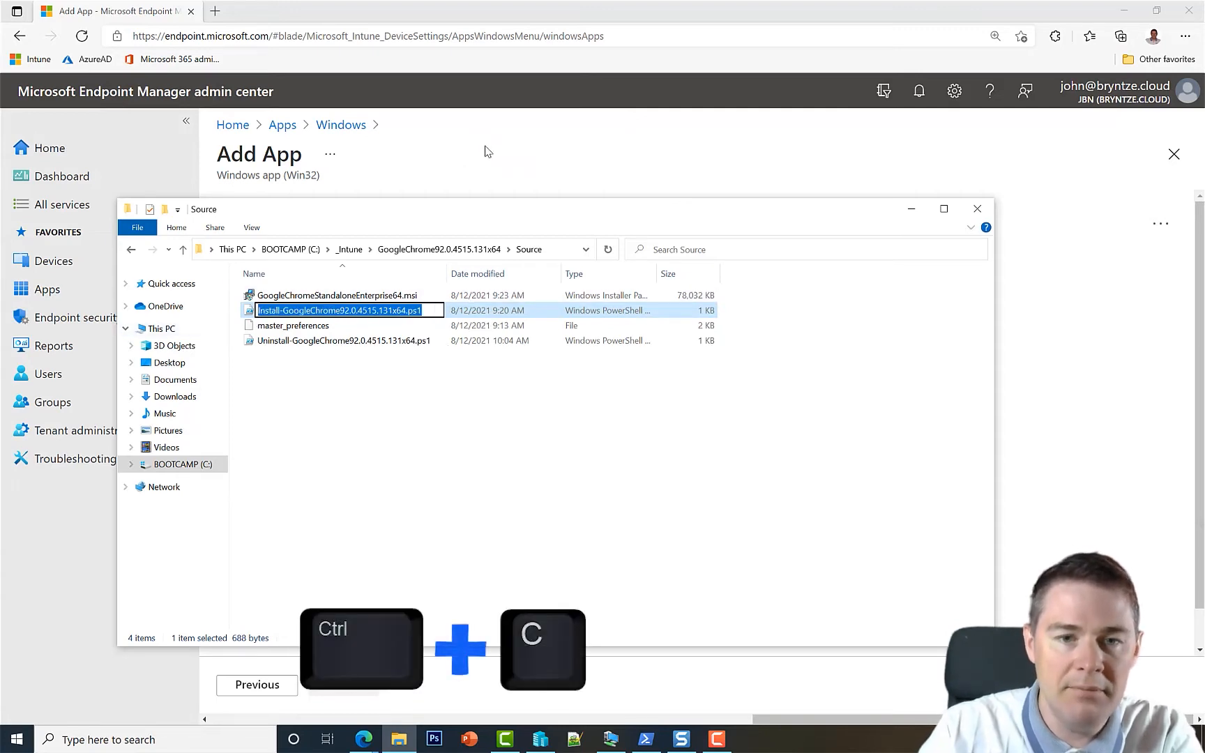
{"action": "key", "text": "Return"}
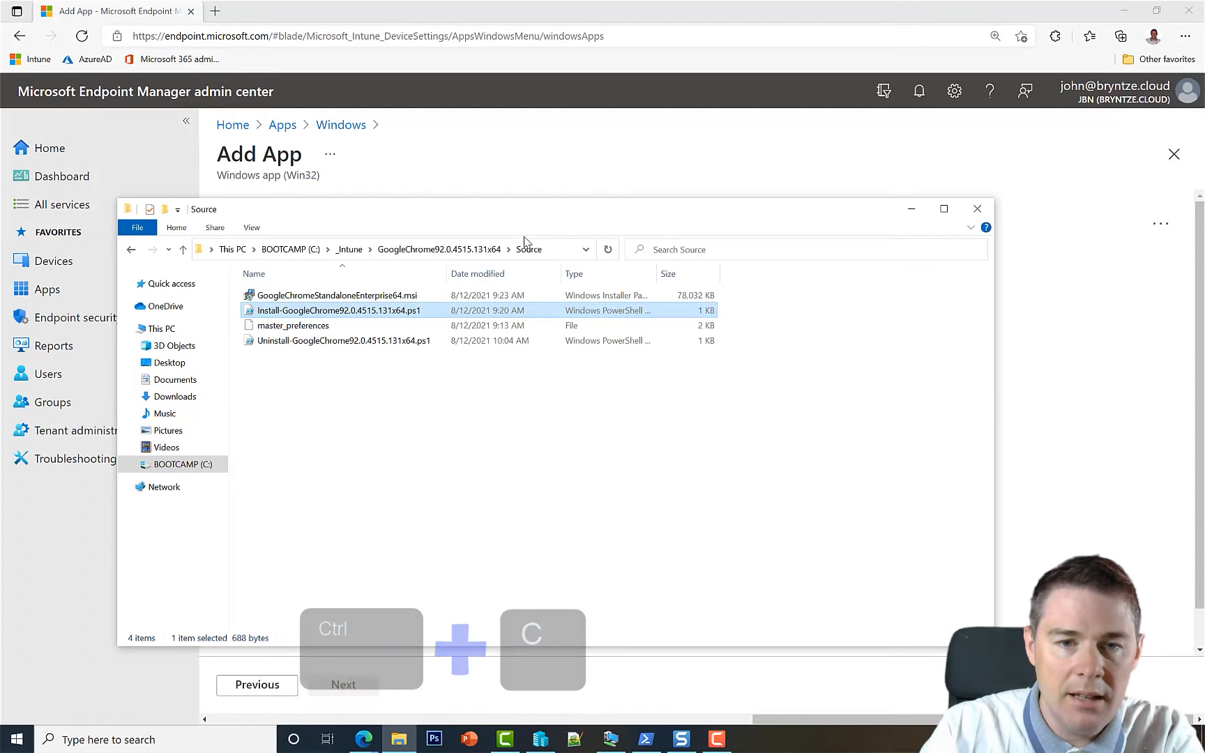
{"action": "left_click", "coordinate": [661, 178]}
Append Install-GoogleChrome92.0.4515.131x64.ps1 after .\ in the install command.
{"action": "left_click", "coordinate": [703, 293]}
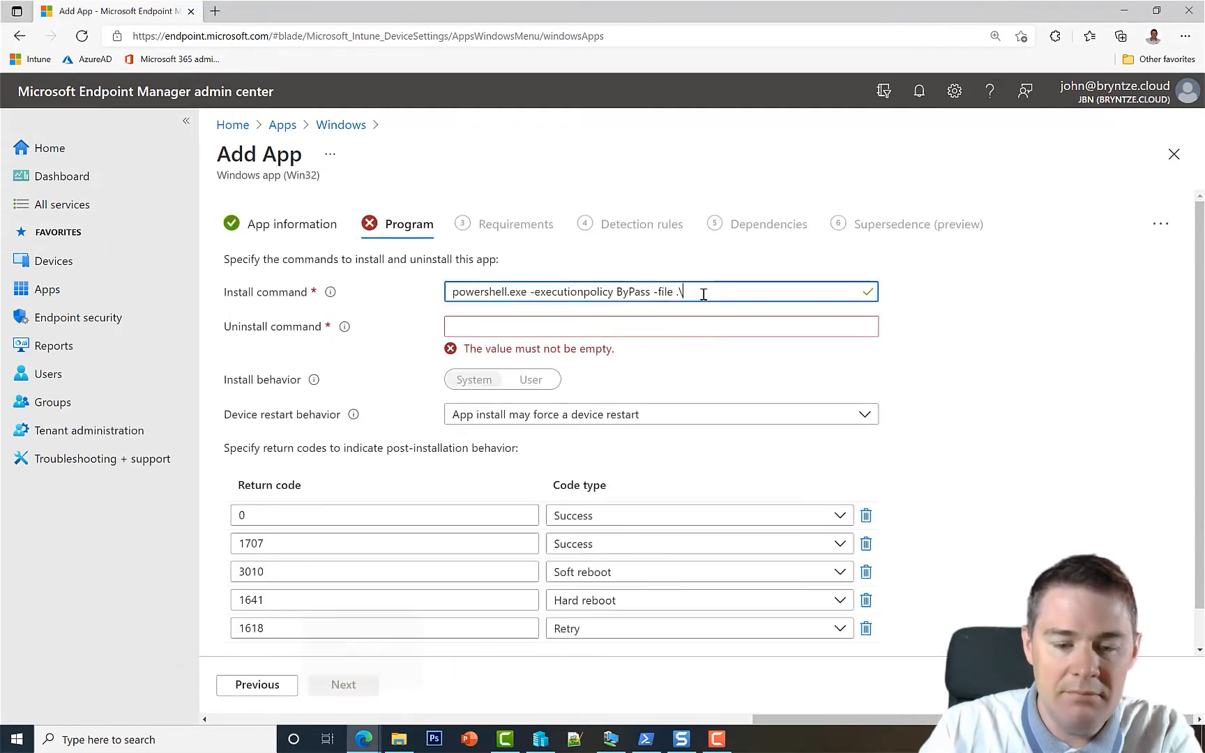
{"action": "key", "text": "ctrl+v"}
{"action": "left_click_drag", "start_coordinate": [705, 296], "coordinate": [399, 290]}
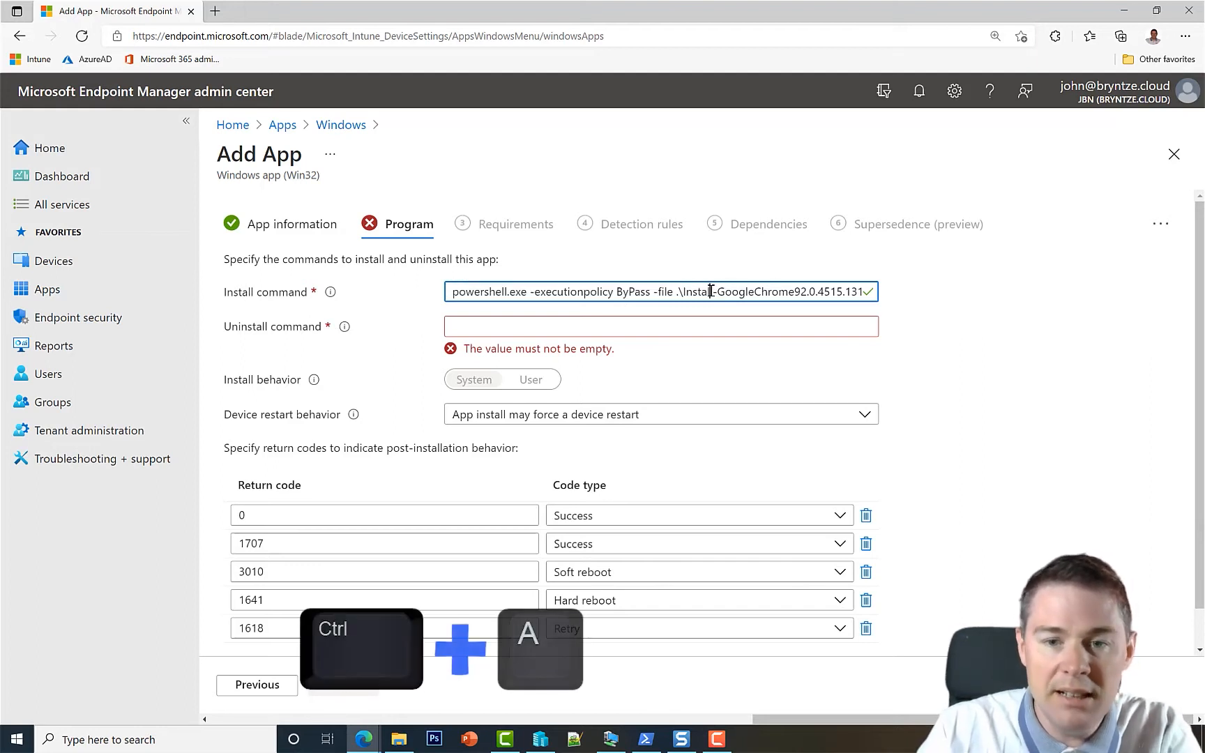
Copy the whole install command into the uninstall field, then remove its script name.
{"action": "key", "text": "ctrl+a"}
{"action": "key", "text": "ctrl+c"}
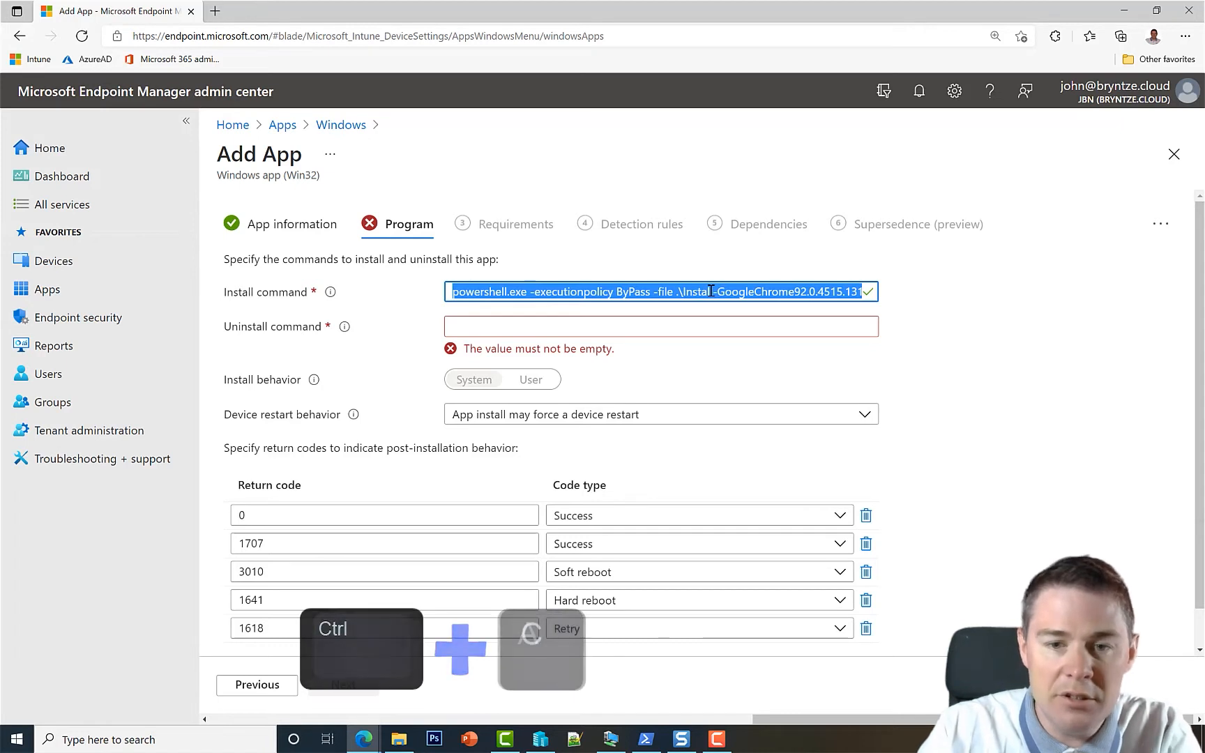
{"action": "left_click", "coordinate": [661, 322]}
{"action": "key", "text": "ctrl+v"}
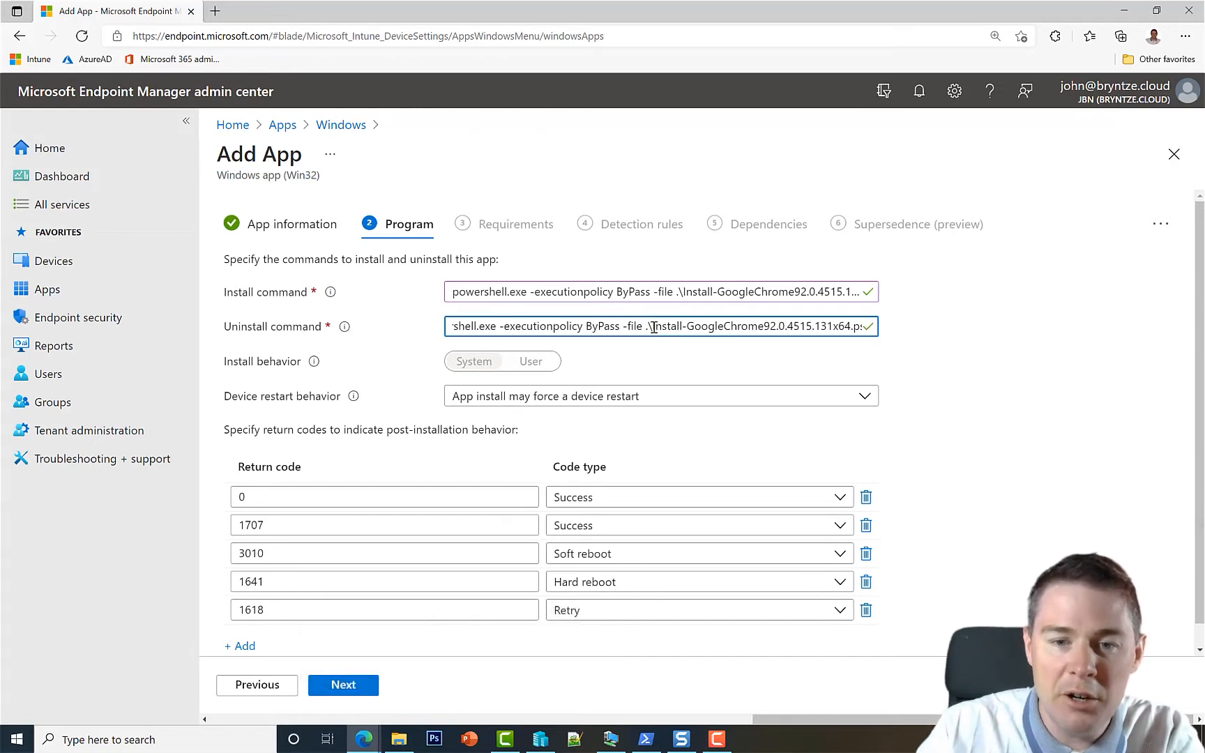
{"action": "left_click_drag", "start_coordinate": [654, 328], "coordinate": [928, 341]}
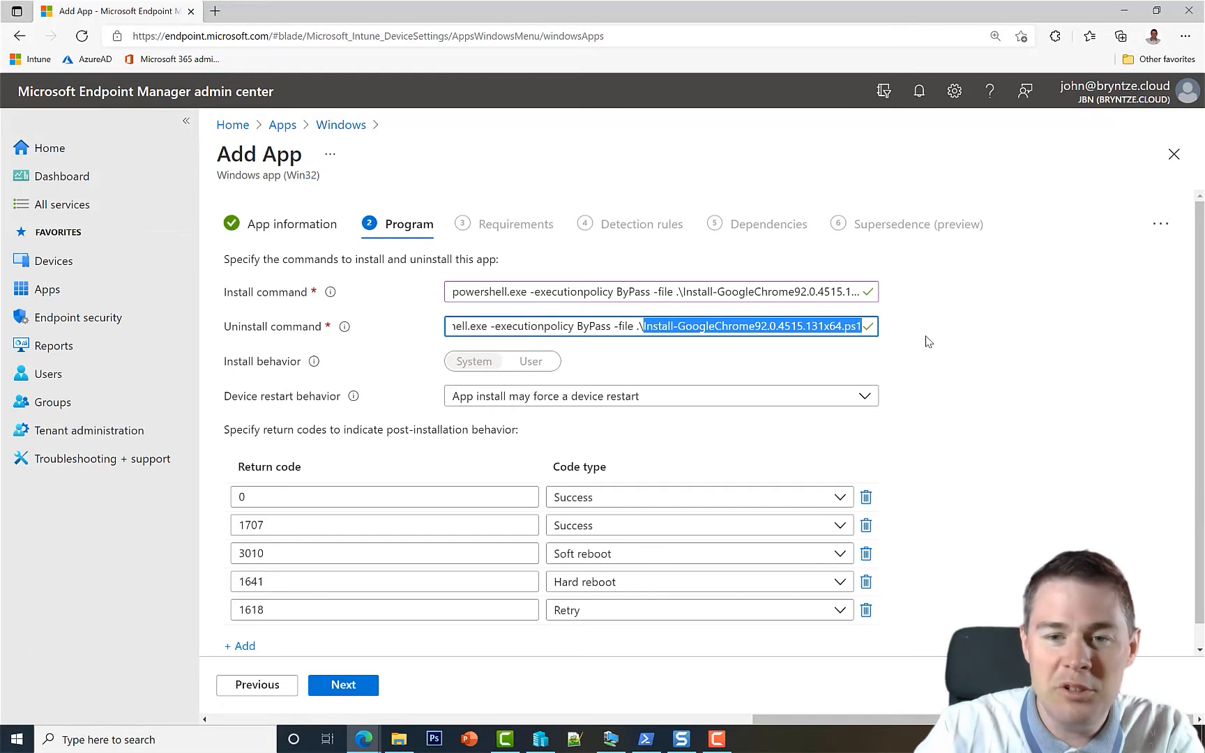
{"action": "key", "text": "BackSpace"}
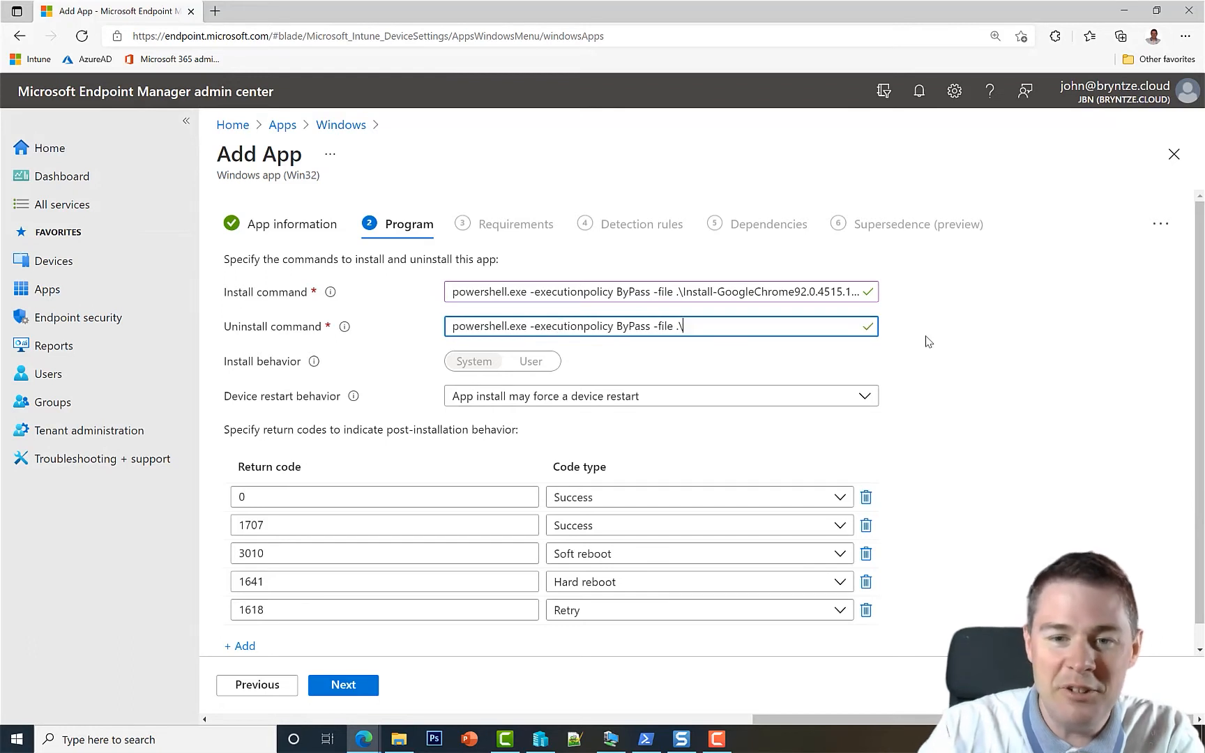
Copy Uninstall-GoogleChrome92.0.4515.131x64.ps1 from Explorer and append it to the uninstall command.
{"action": "left_click", "coordinate": [404, 741]}
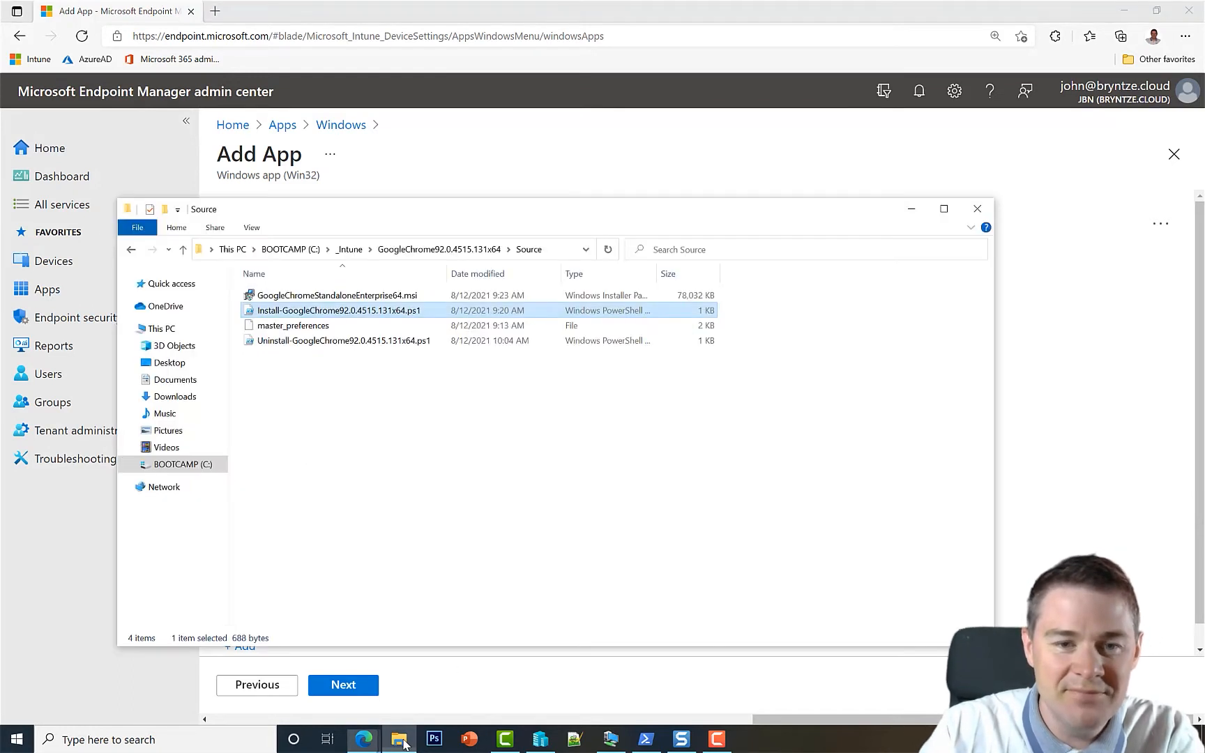
{"action": "left_click", "coordinate": [400, 341]}
{"action": "key", "text": "F2"}
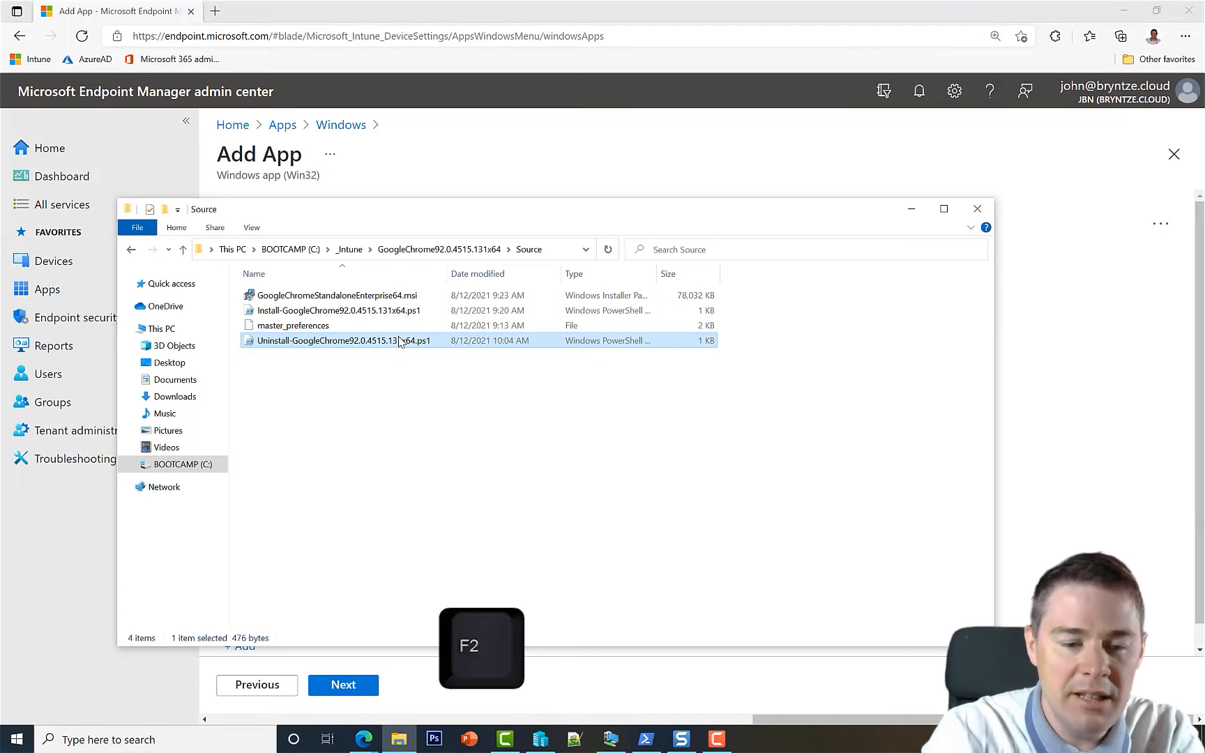
{"action": "key", "text": "ctrl+a"}
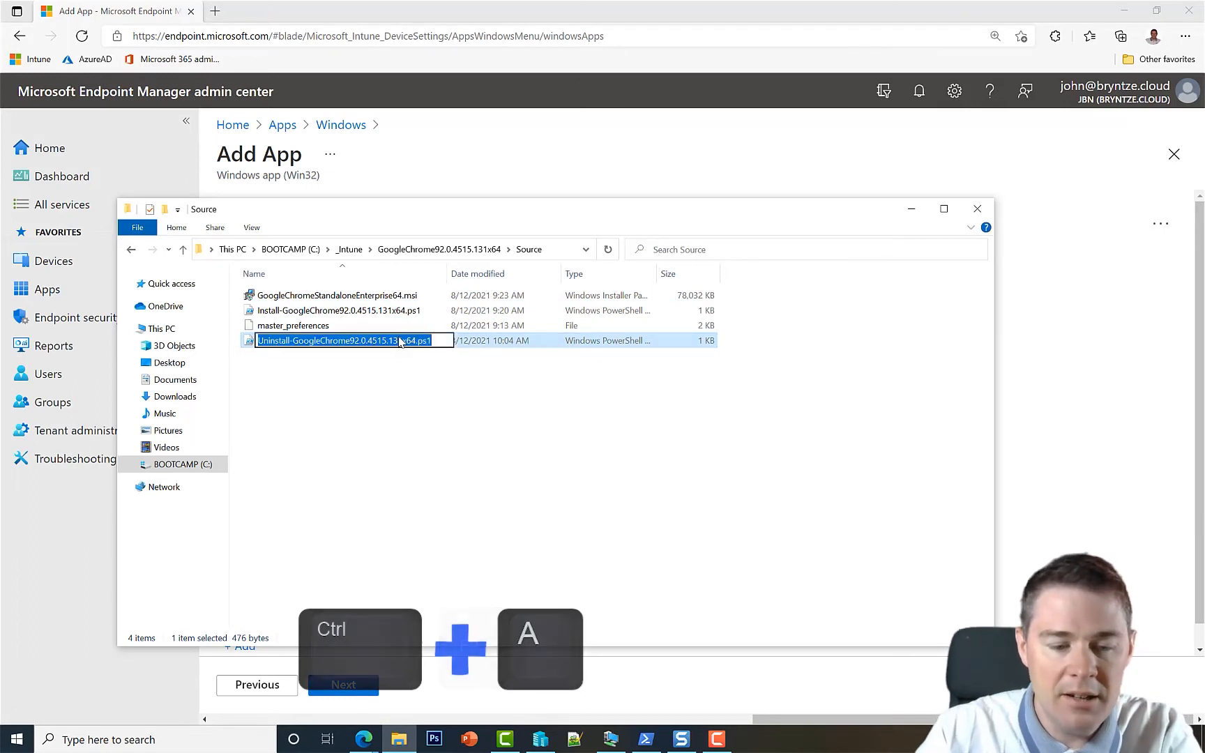
{"action": "key", "text": "ctrl+c"}
{"action": "left_click", "coordinate": [645, 182]}
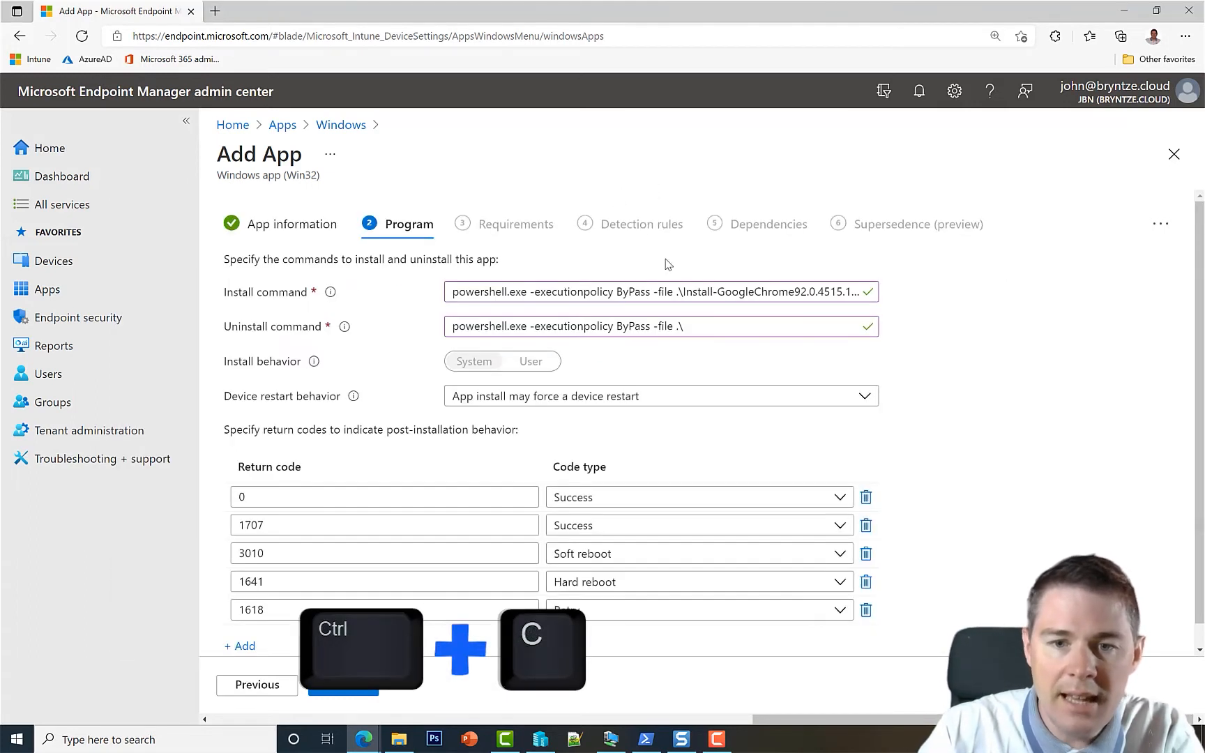
{"action": "left_click", "coordinate": [691, 326]}
{"action": "key", "text": "ctrl+v"}
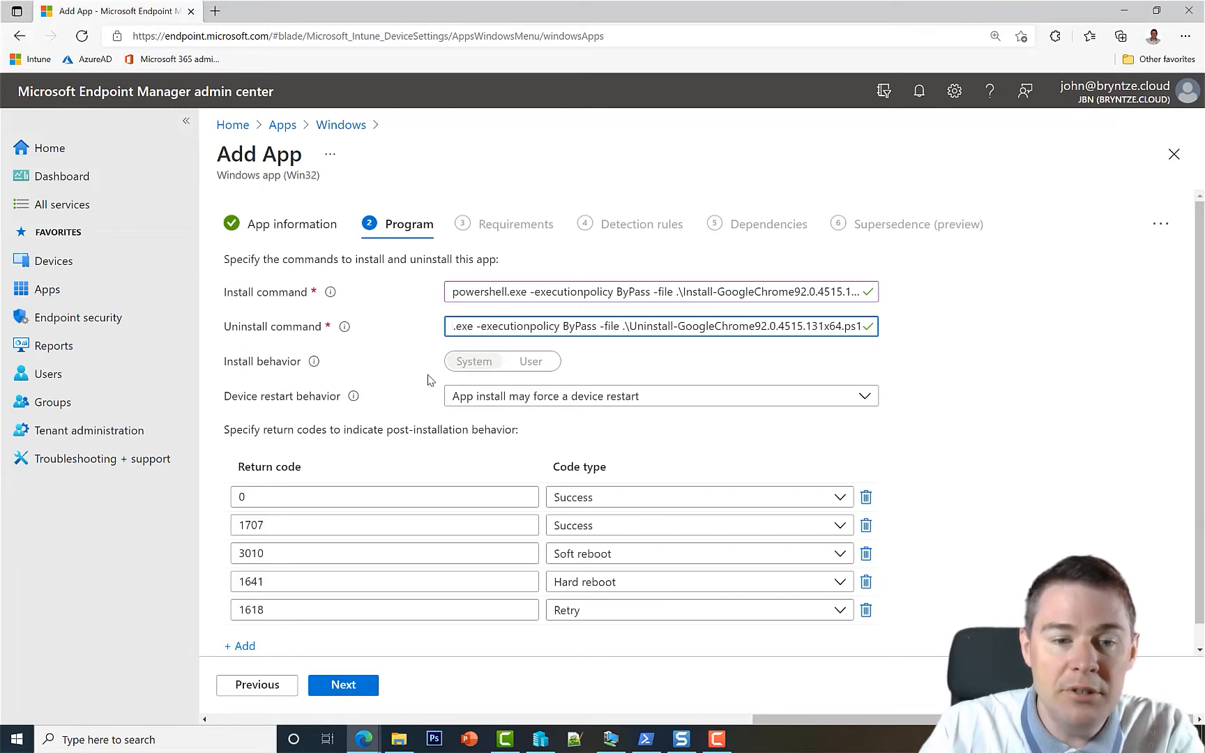
Set Device restart behavior to 'No specific action'.
{"action": "left_click", "coordinate": [473, 402]}
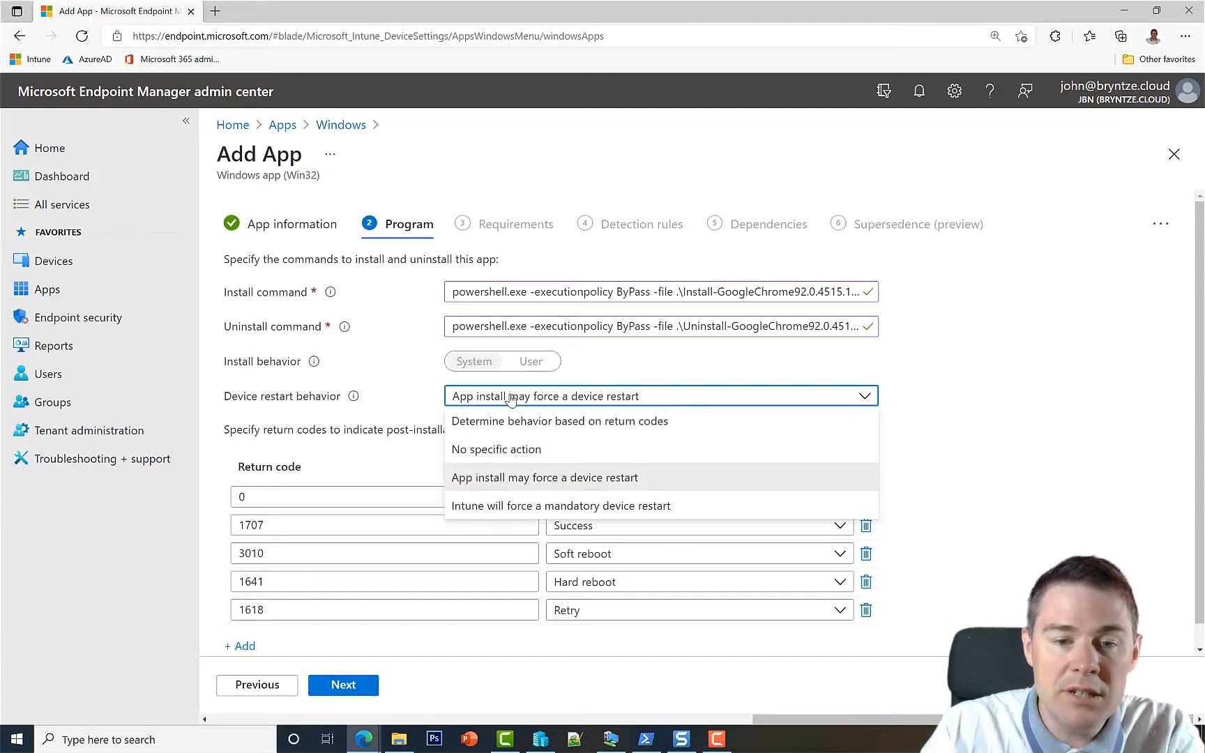
{"action": "left_click", "coordinate": [407, 406]}
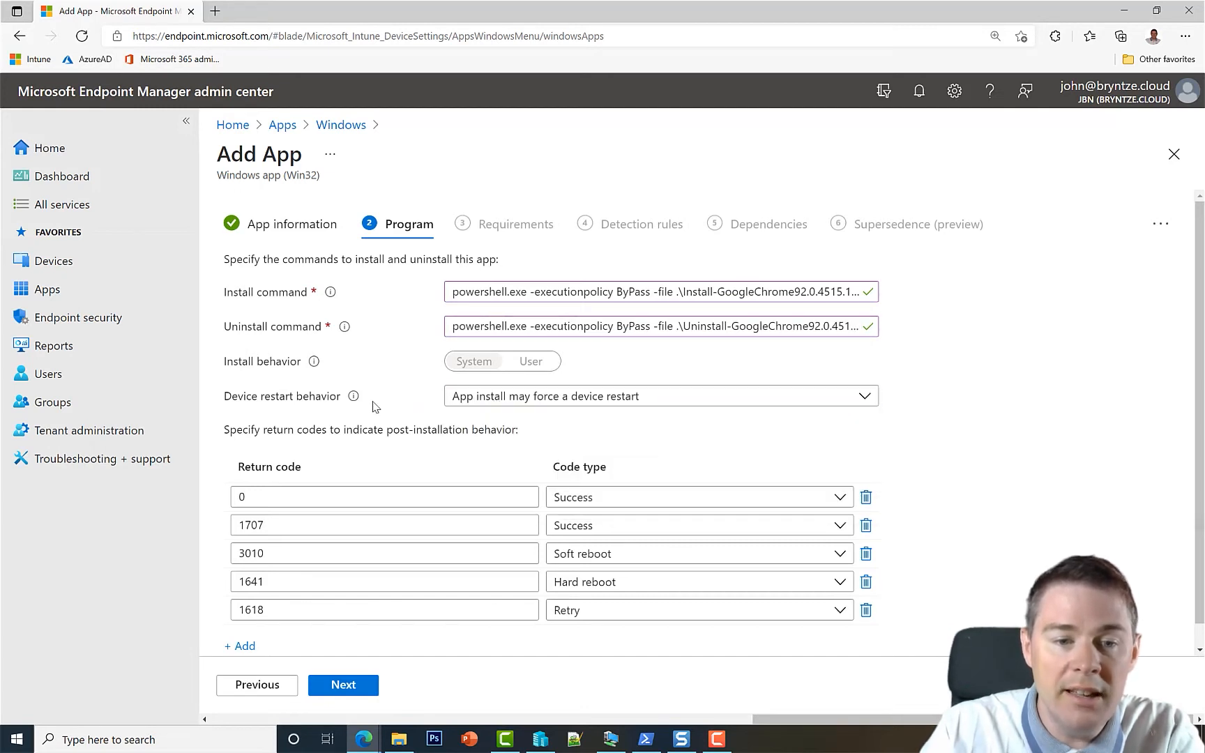
{"action": "mouse_move", "coordinate": [354, 397]}
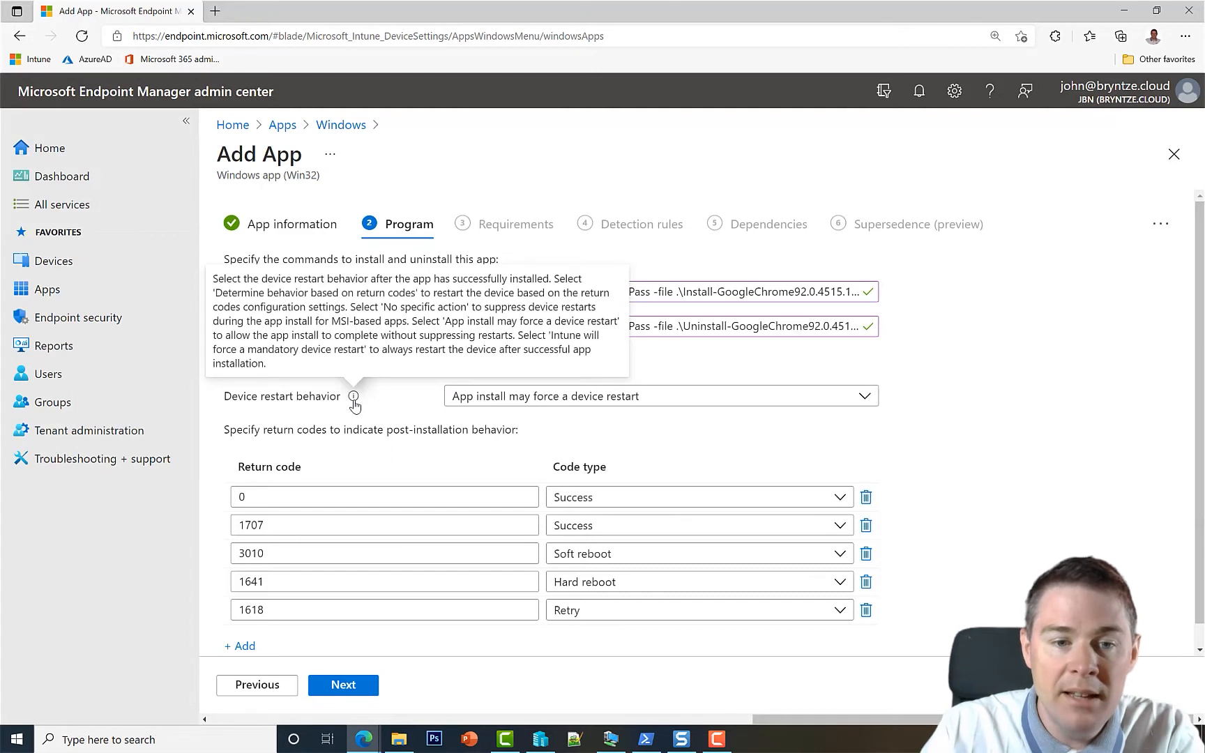
{"action": "left_click", "coordinate": [481, 403]}
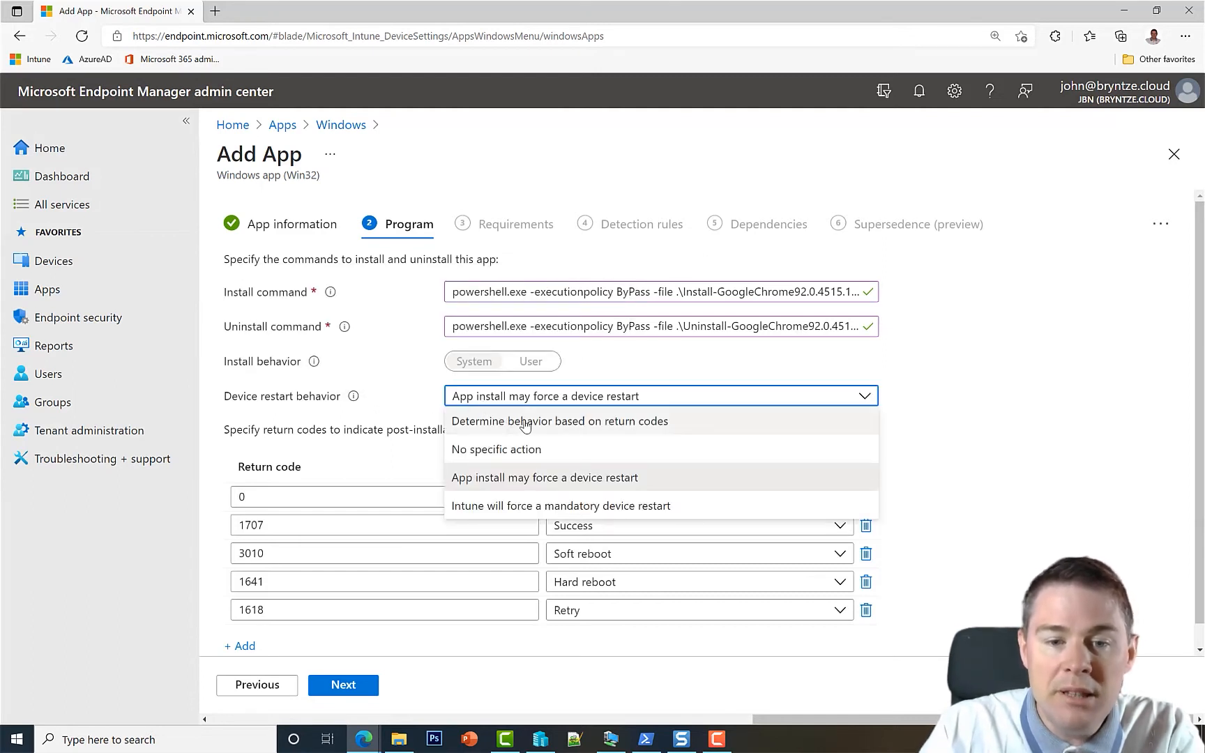
{"action": "left_click", "coordinate": [966, 429]}
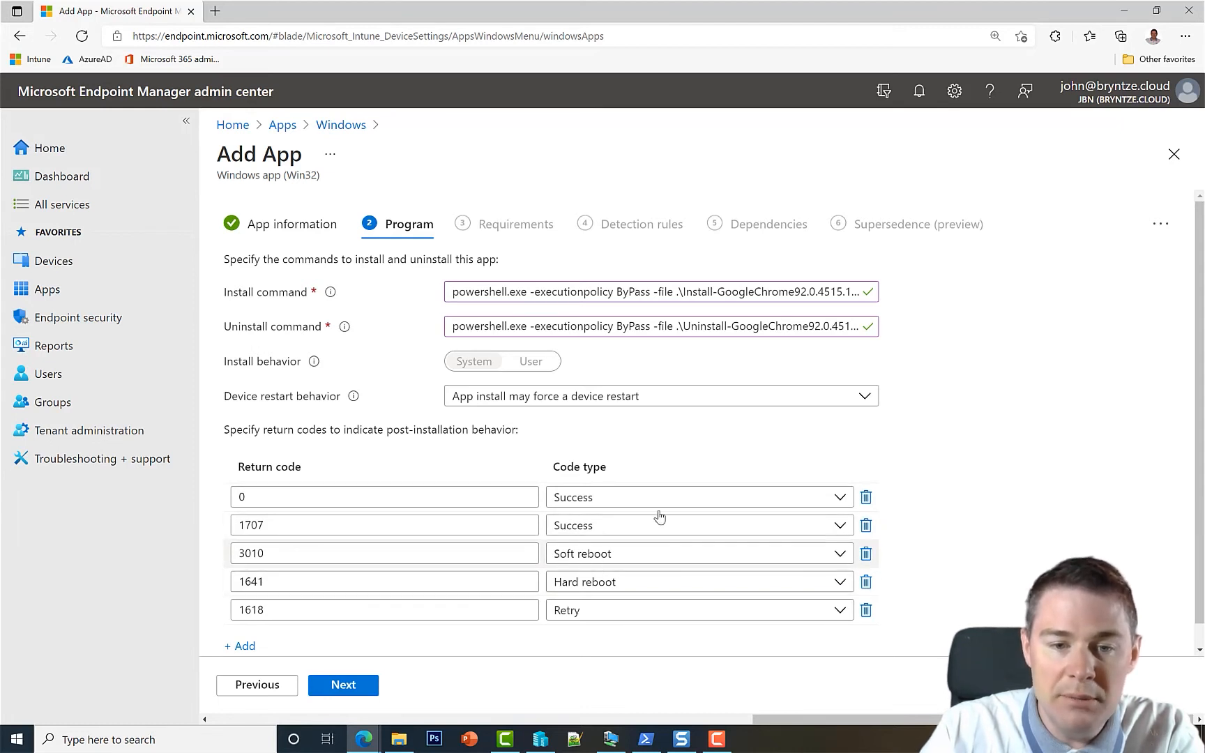
{"action": "left_click", "coordinate": [625, 399]}
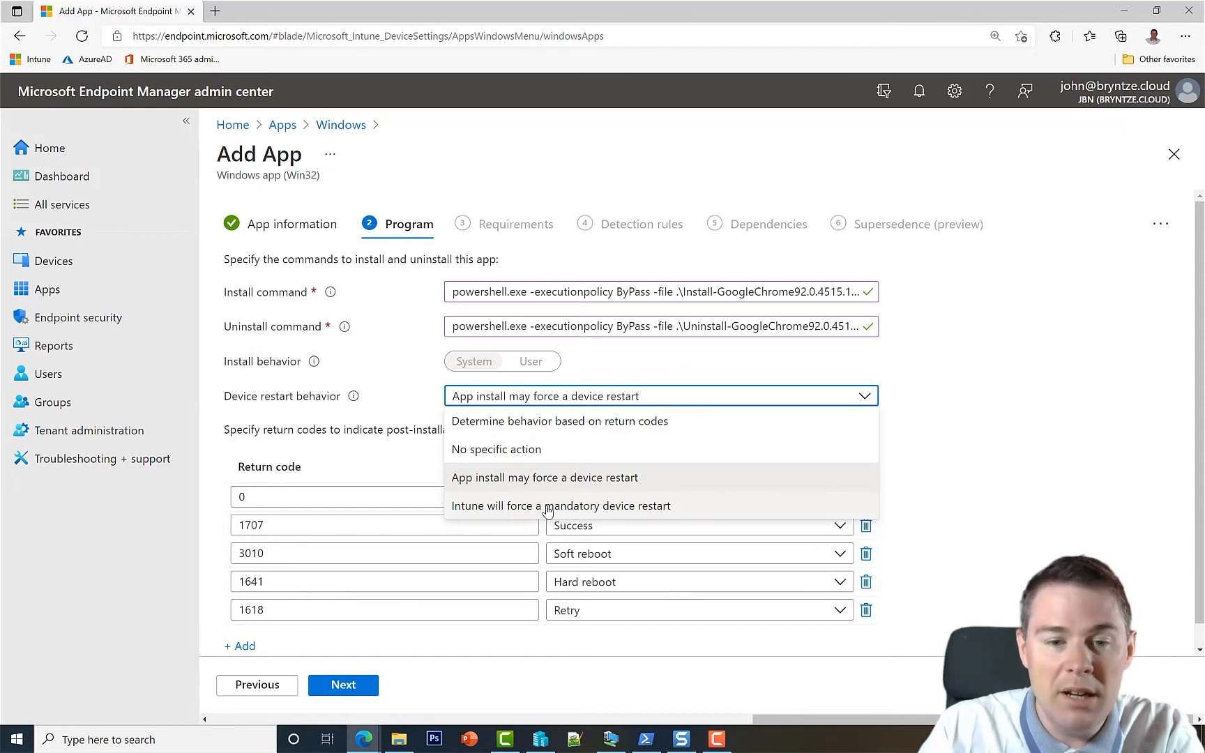
{"action": "left_click", "coordinate": [500, 454]}
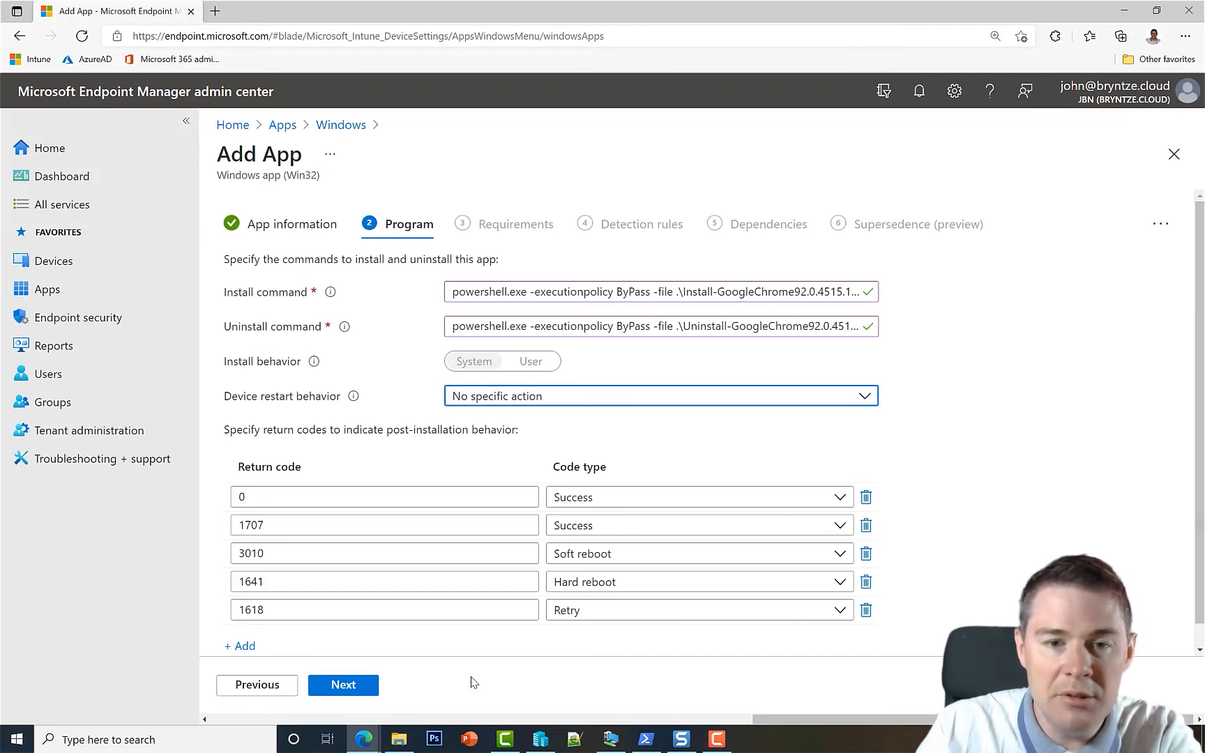
{"action": "key", "text": "super+e"}
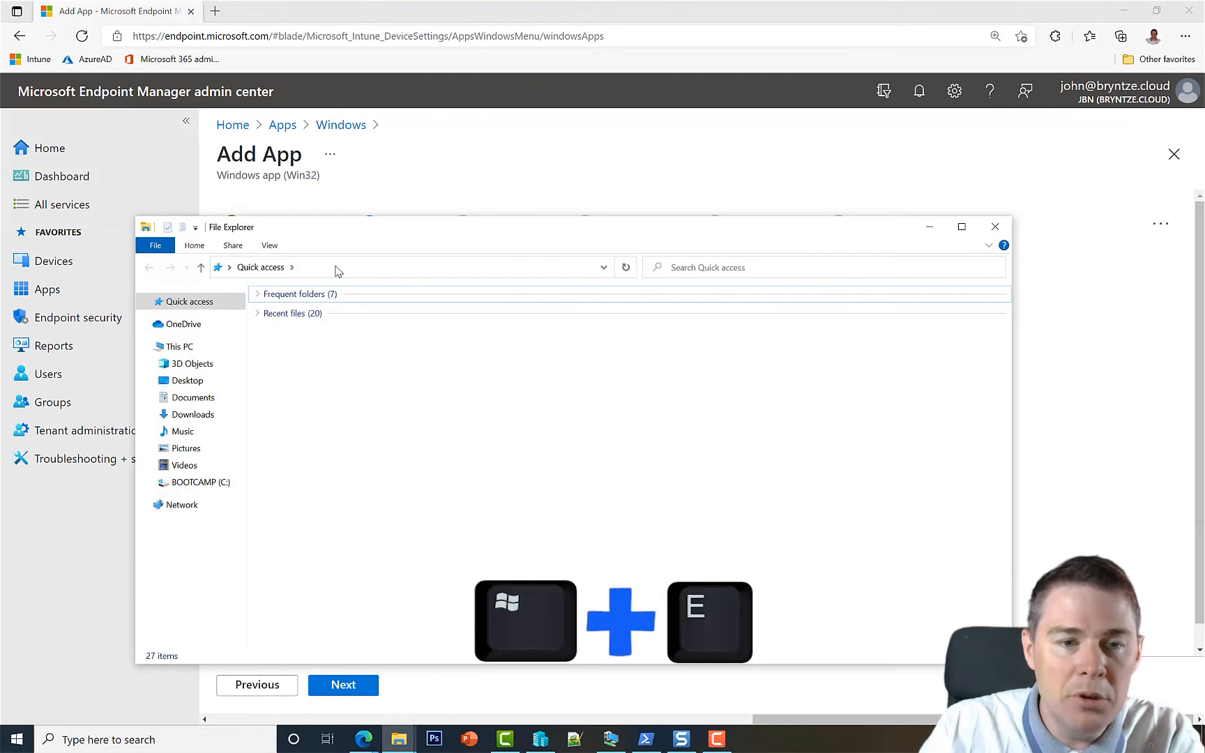
{"action": "left_click", "coordinate": [337, 270]}
{"action": "type", "text": "c:\\"}
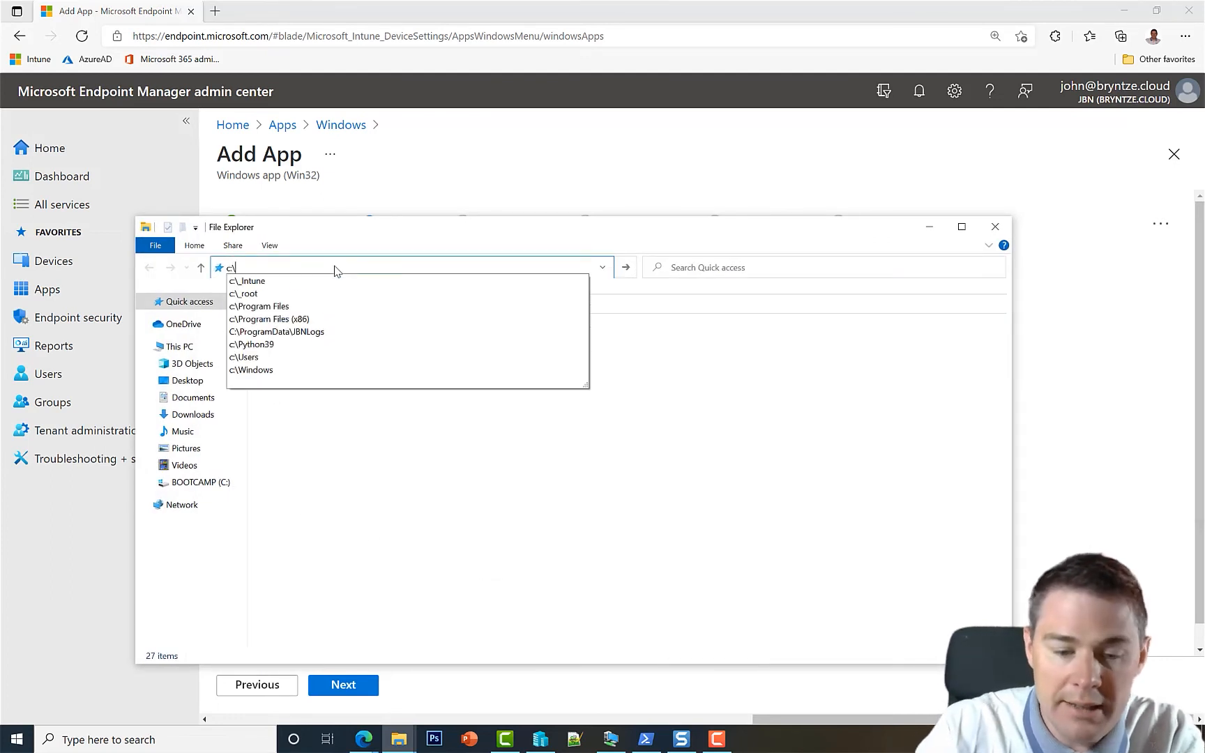
{"action": "type", "text": "progr"}
{"action": "key", "text": "Down"}
{"action": "key", "text": "Down"}
{"action": "key", "text": "Down"}
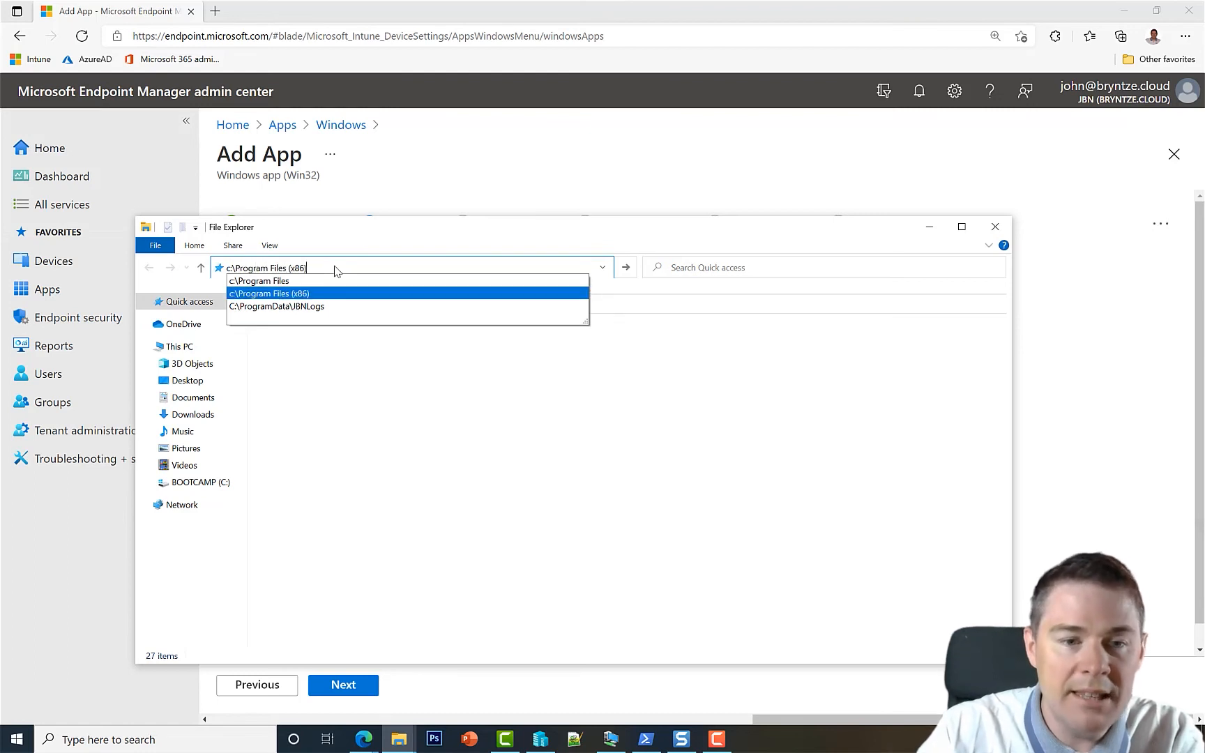
{"action": "key", "text": "Return"}
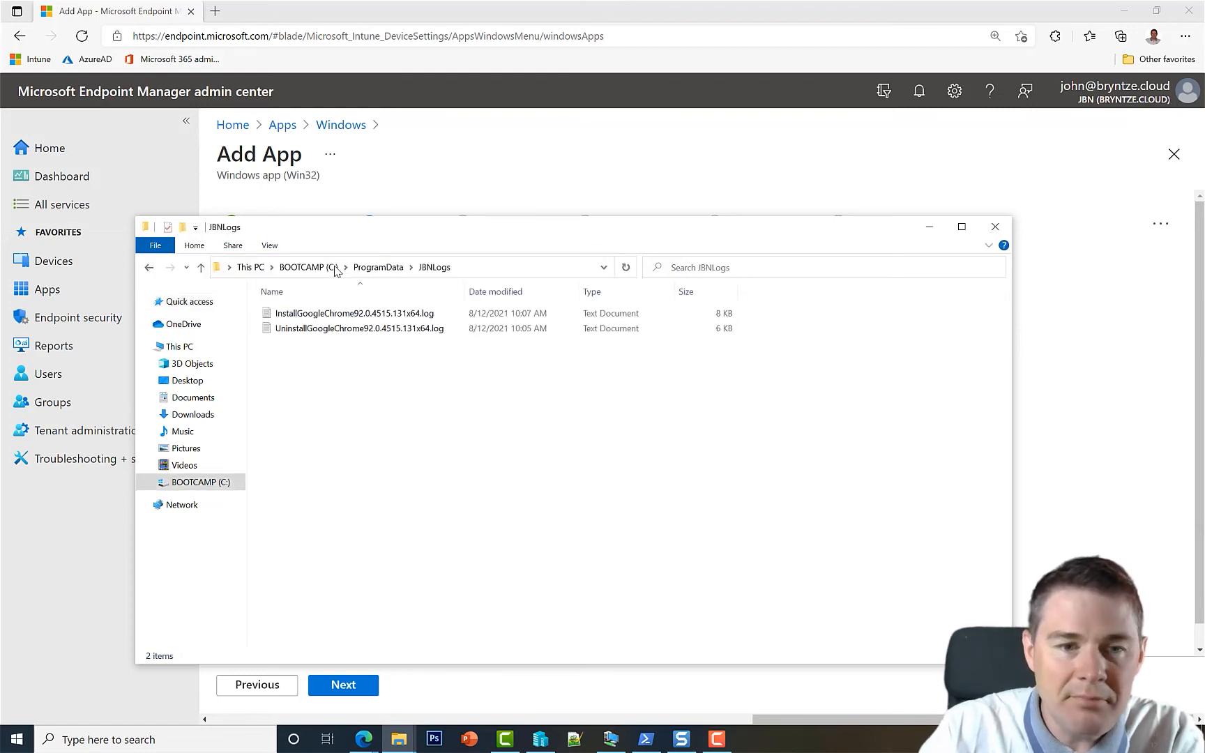
{"action": "double_click", "coordinate": [362, 318]}
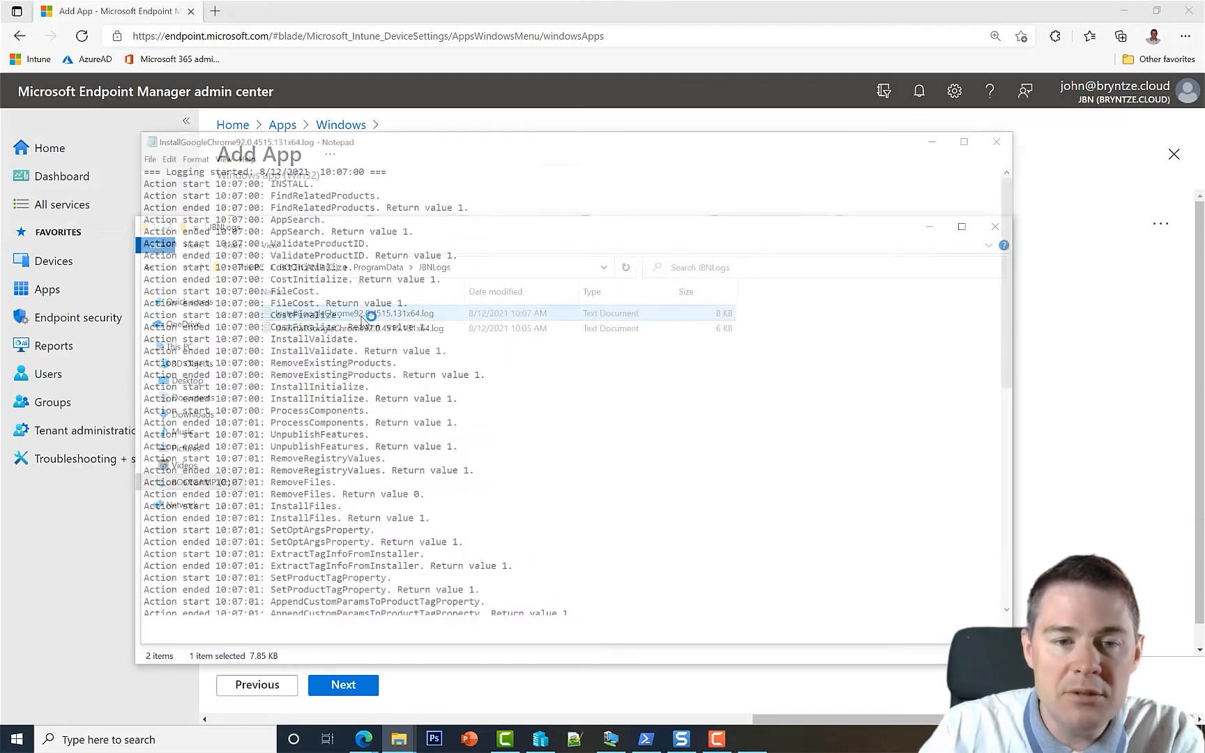
{"action": "left_click_drag", "start_coordinate": [1016, 247], "coordinate": [1012, 468]}
{"action": "left_click_drag", "start_coordinate": [660, 627], "coordinate": [921, 628]}
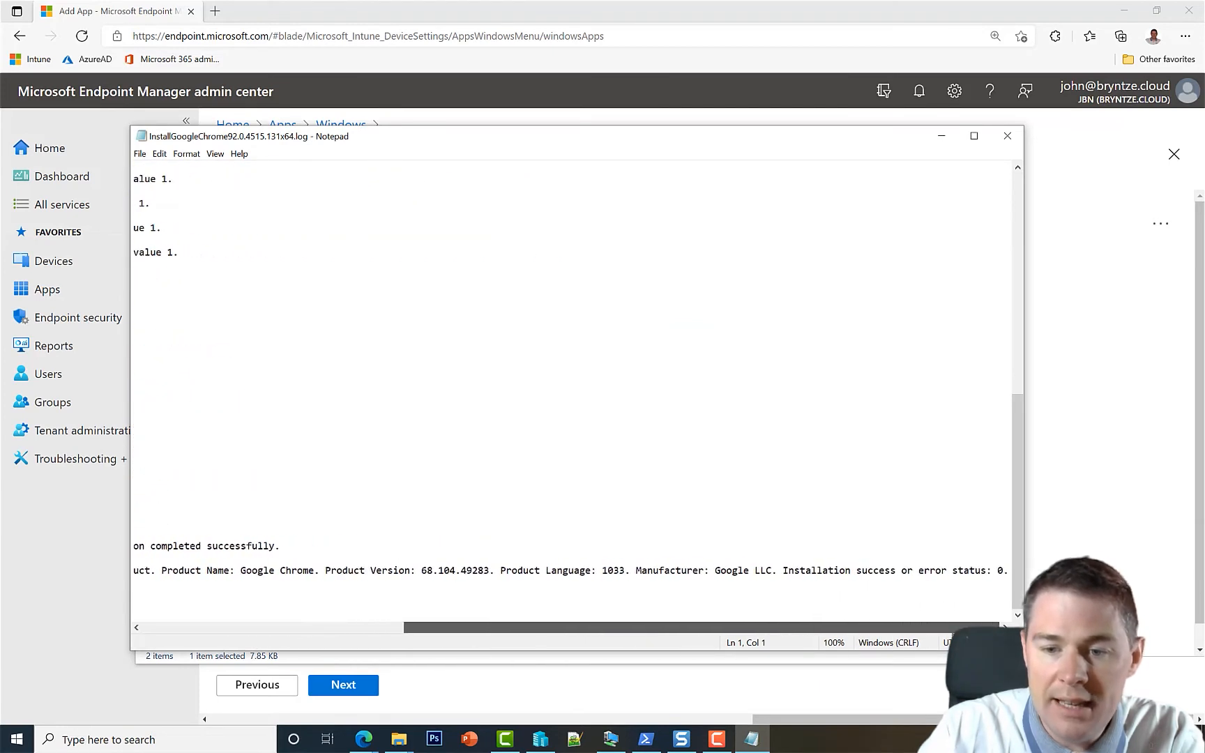
{"action": "left_click", "coordinate": [992, 570]}
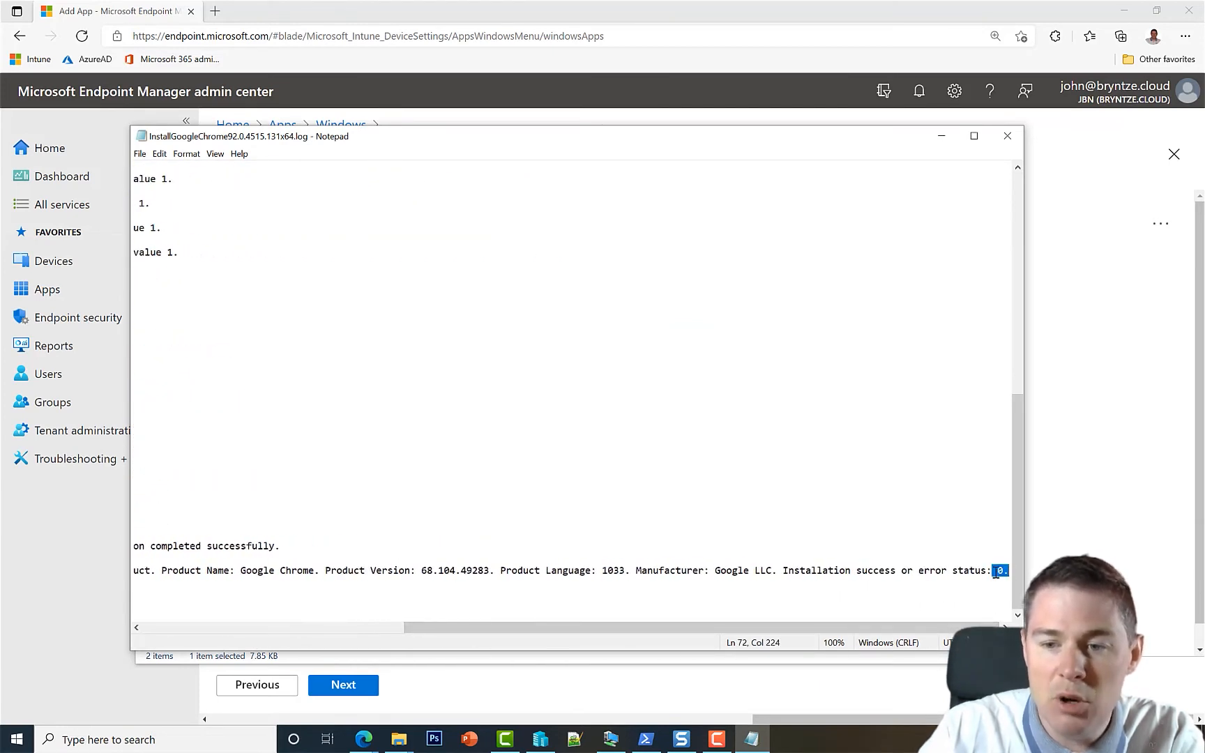
{"action": "left_click", "coordinate": [1073, 519]}
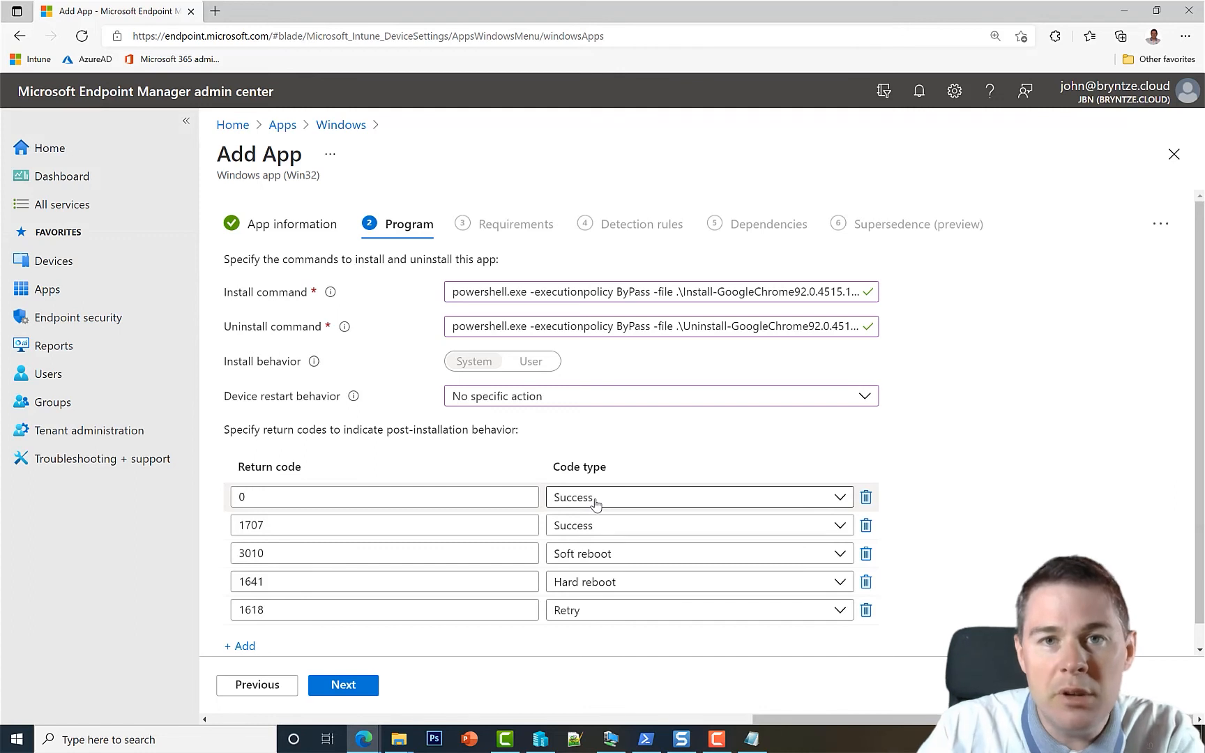
{"action": "left_click", "coordinate": [242, 648]}
{"action": "left_click", "coordinate": [260, 640]}
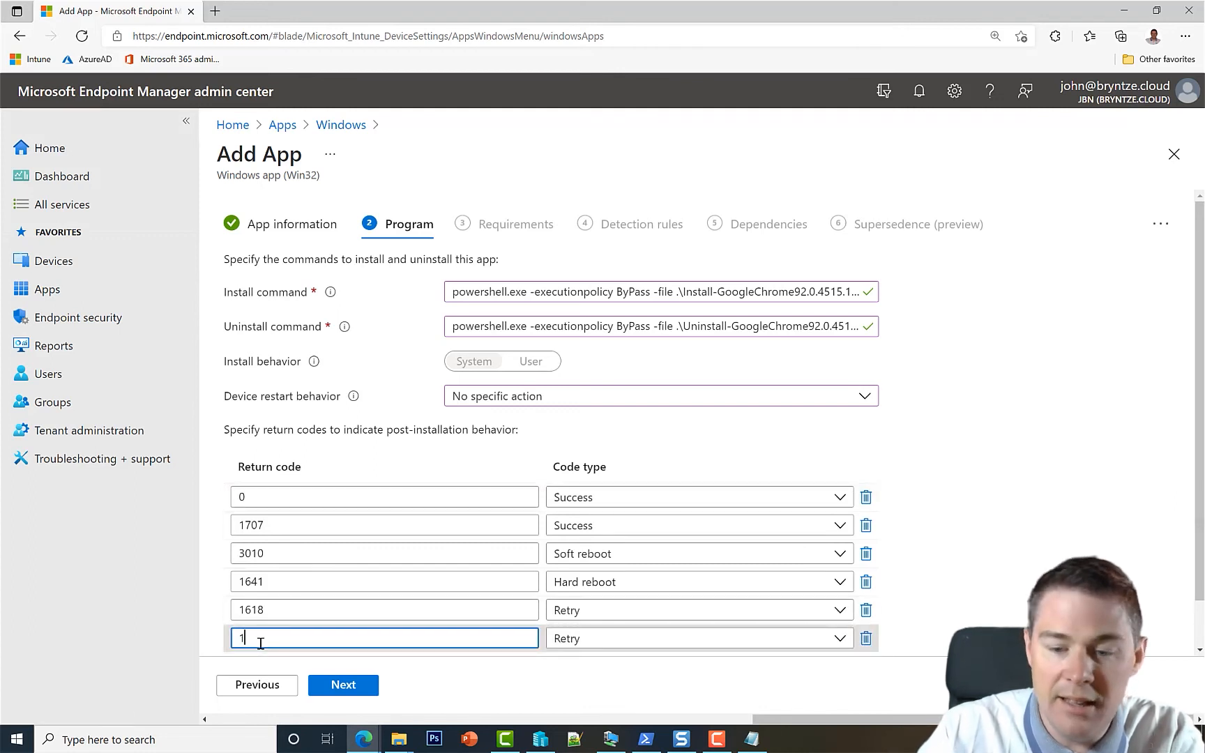
{"action": "type", "text": "5678"}
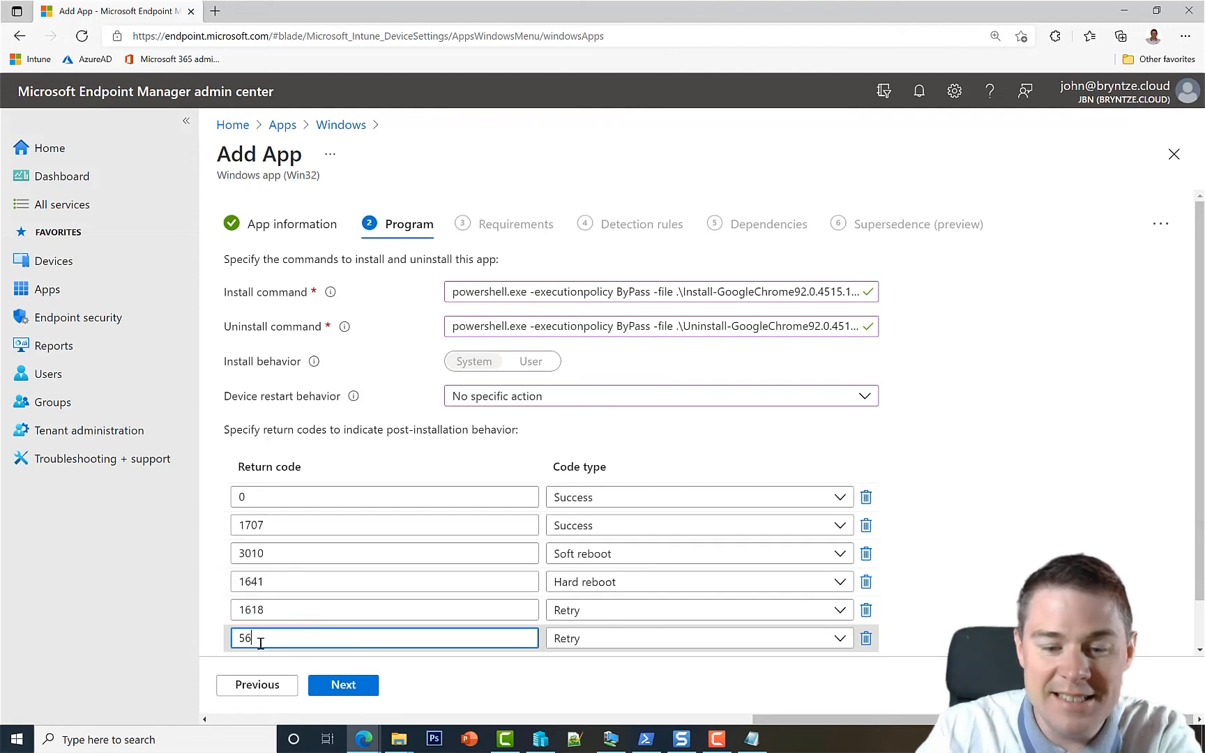
{"action": "left_click", "coordinate": [600, 648]}
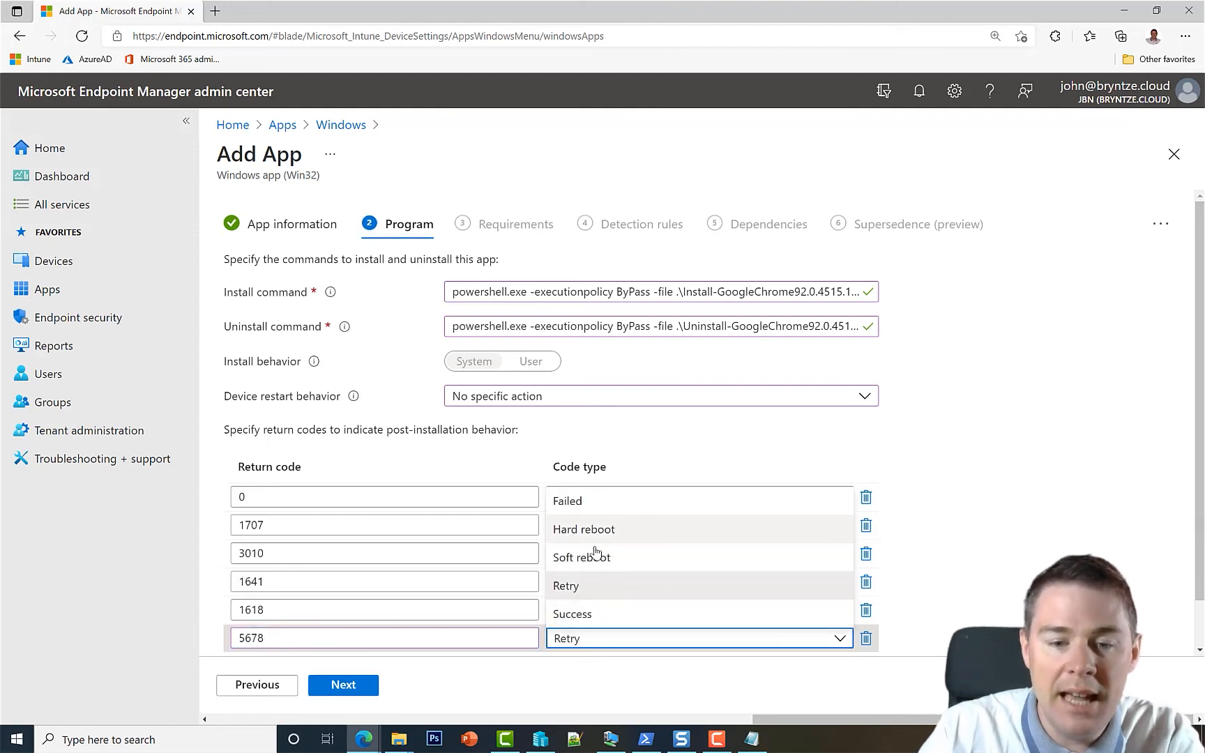
{"action": "left_click", "coordinate": [573, 615]}
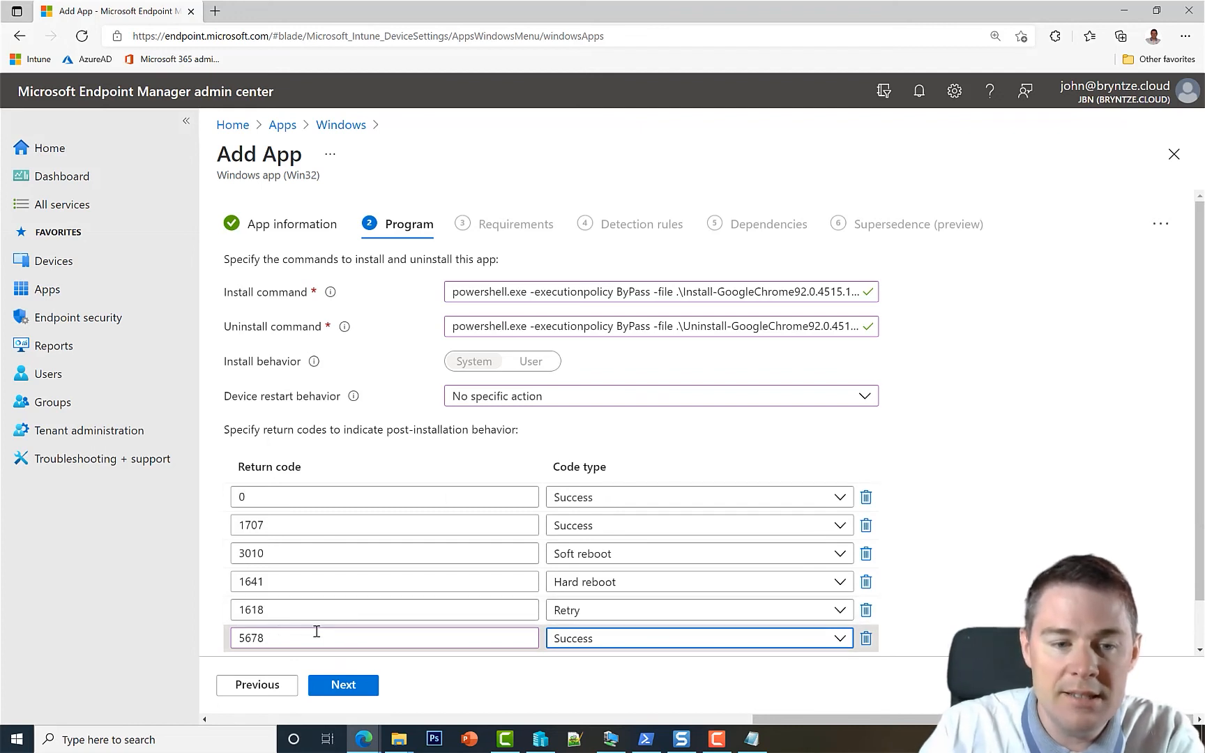
{"action": "left_click", "coordinate": [867, 639]}
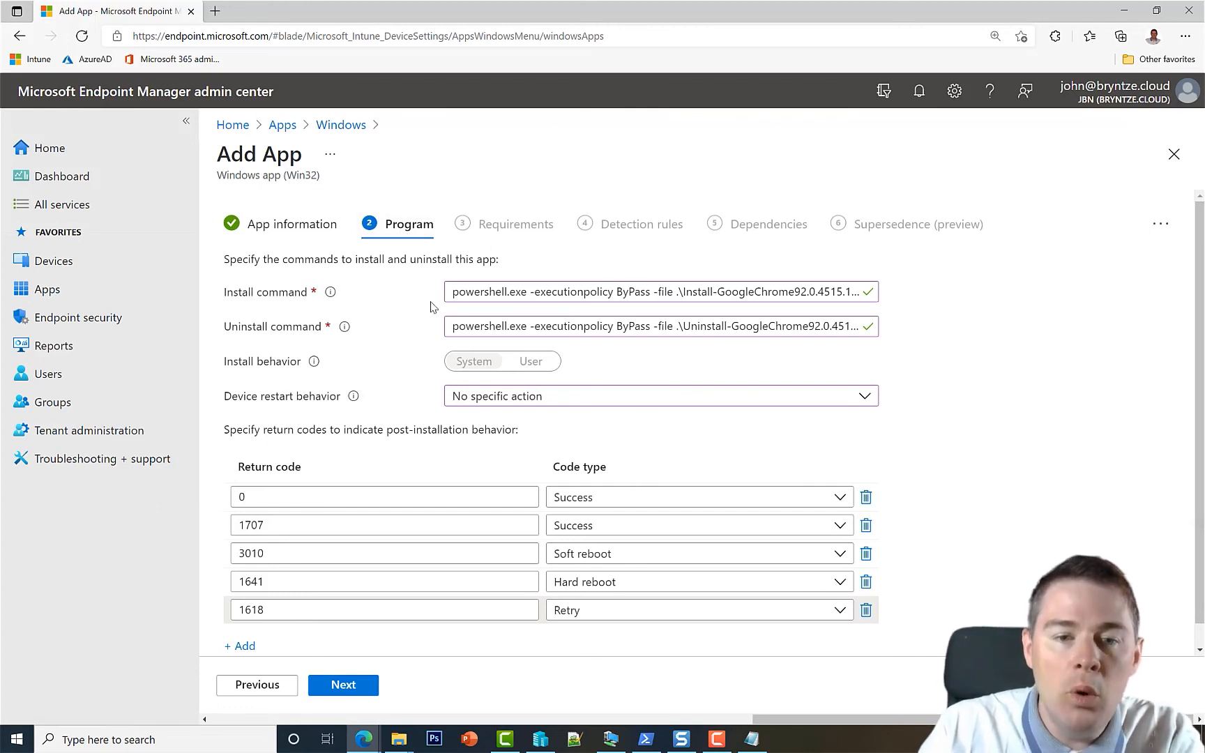
{"action": "left_click_drag", "start_coordinate": [452, 294], "coordinate": [496, 292]}
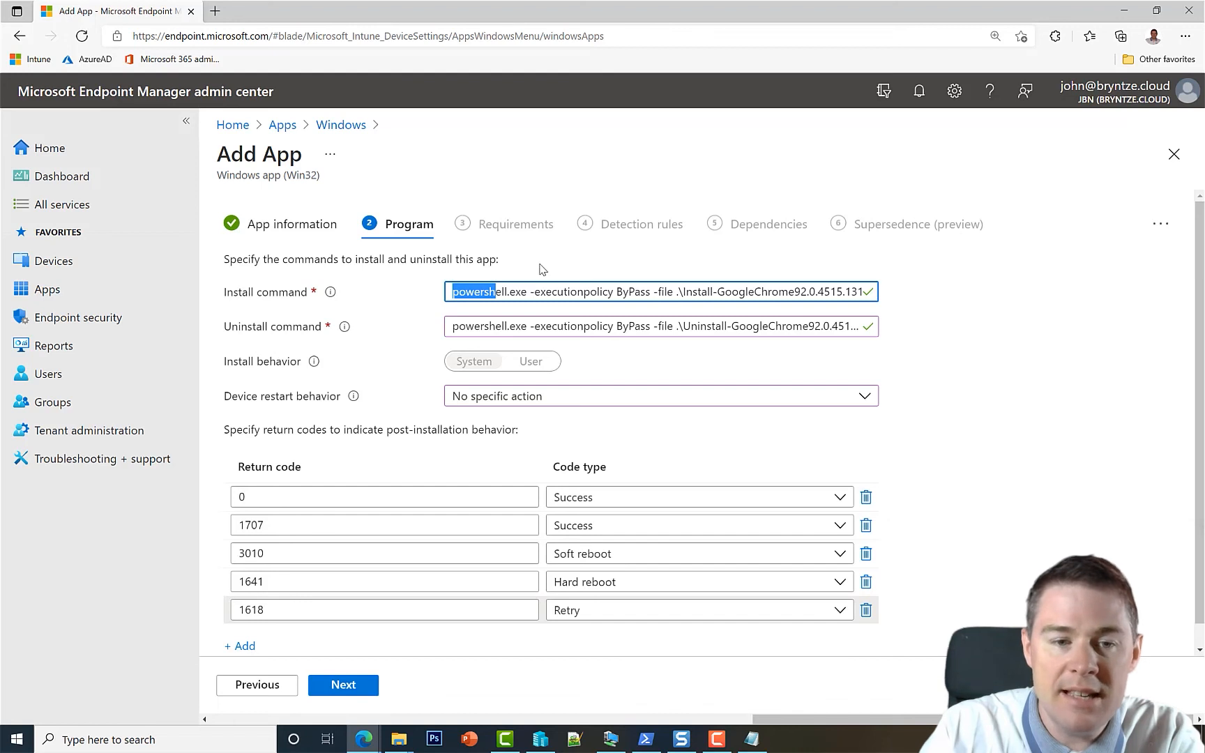
{"action": "left_click", "coordinate": [467, 290]}
{"action": "left_click_drag", "start_coordinate": [450, 290], "coordinate": [917, 296]}
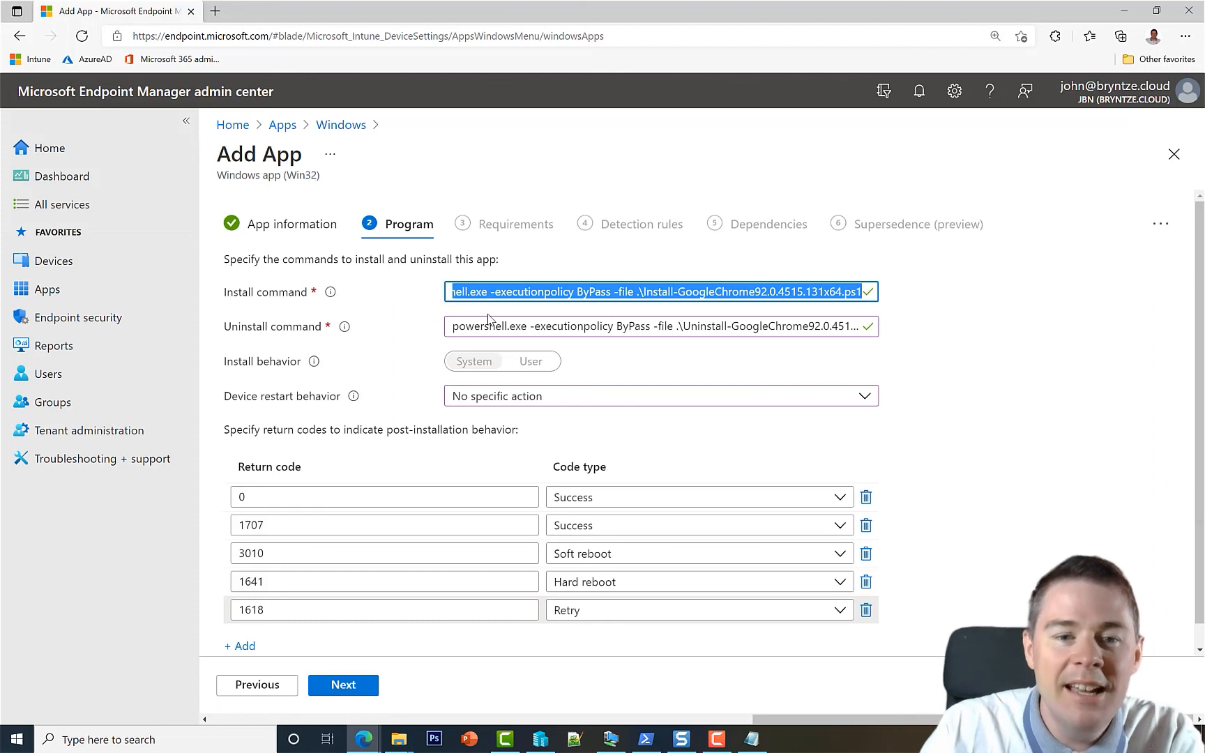
{"action": "left_click", "coordinate": [455, 328]}
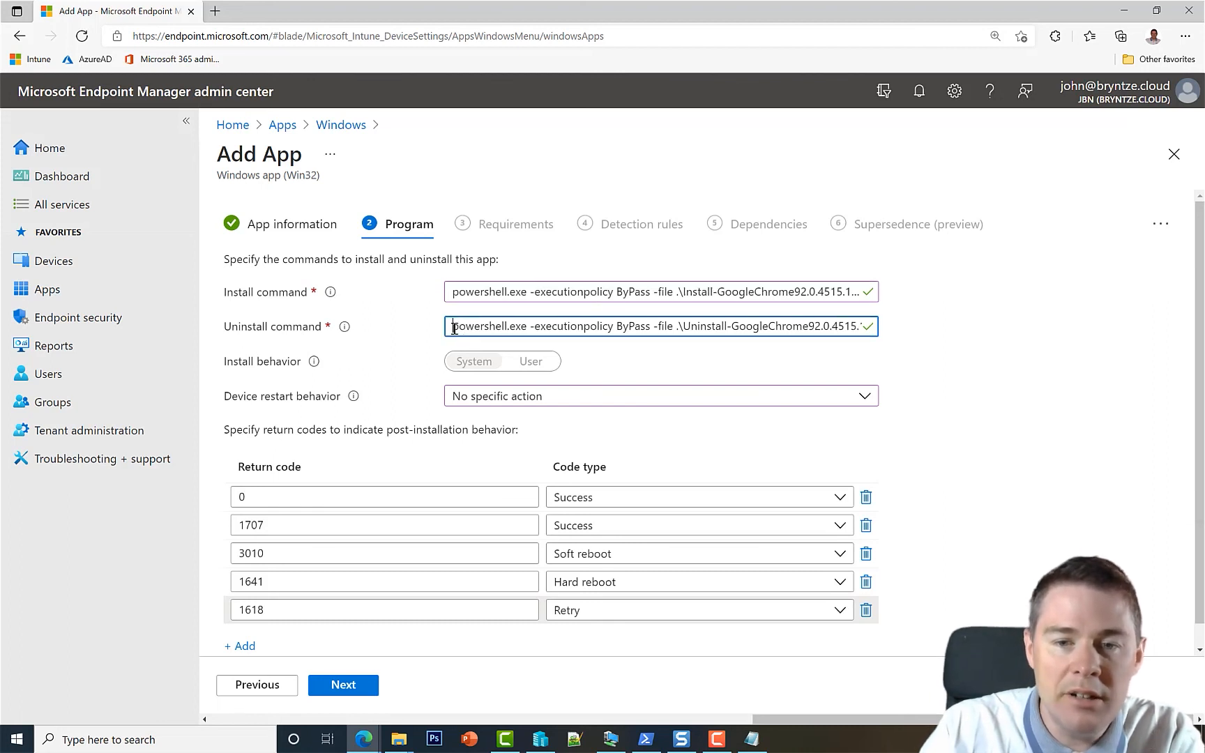
{"action": "left_click_drag", "start_coordinate": [455, 328], "coordinate": [903, 333]}
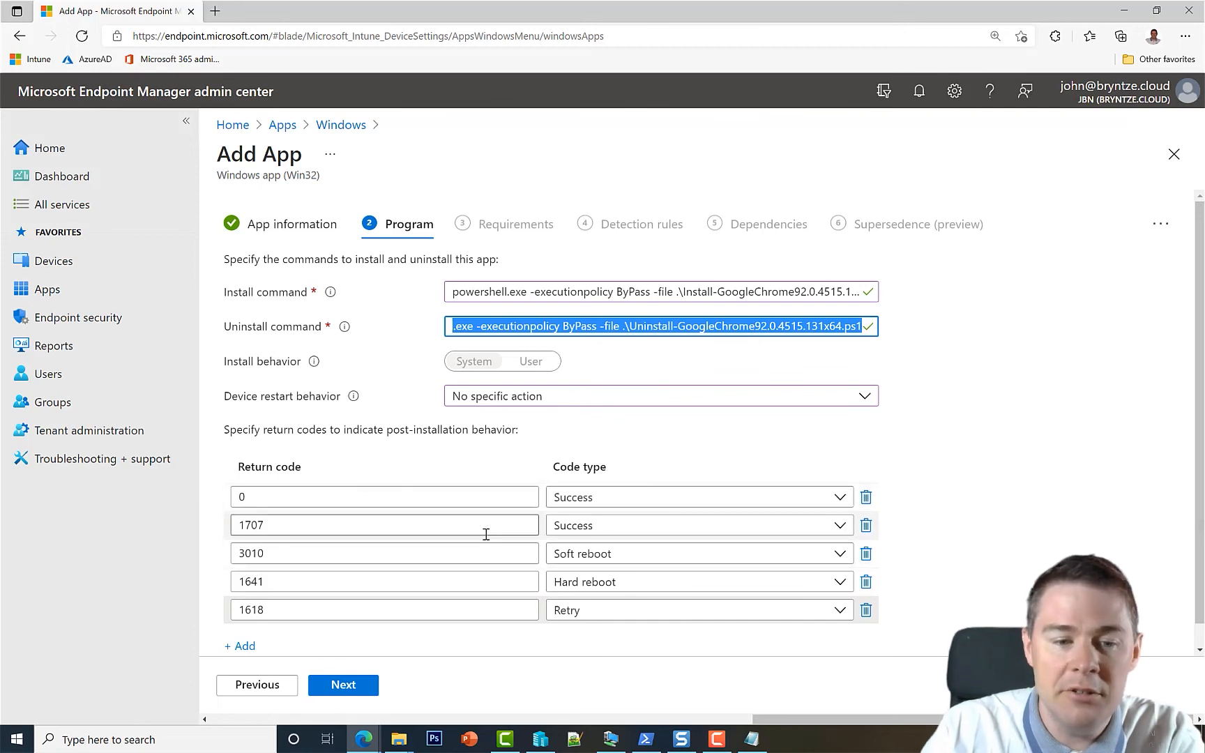
{"action": "scroll", "coordinate": [930, 530], "scroll_direction": "down", "scroll_amount": 1}
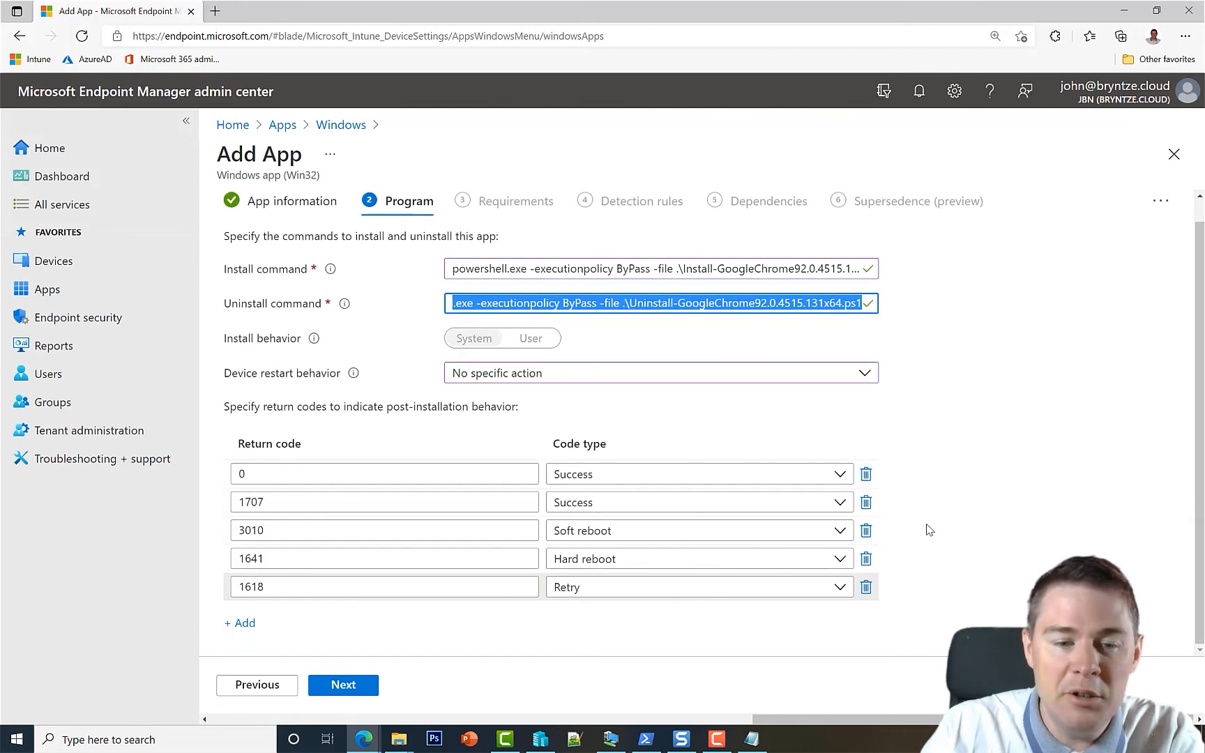